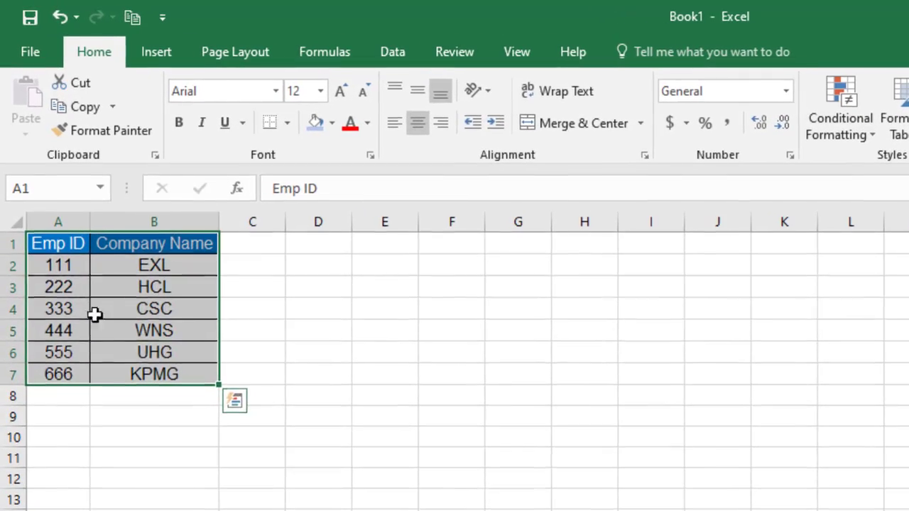
Auto-fit the widths of the Emp ID and Qualification columns (A and B) on Sheet3
{"action": "left_click", "coordinate": [53, 211]}
{"action": "left_click", "coordinate": [99, 216]}
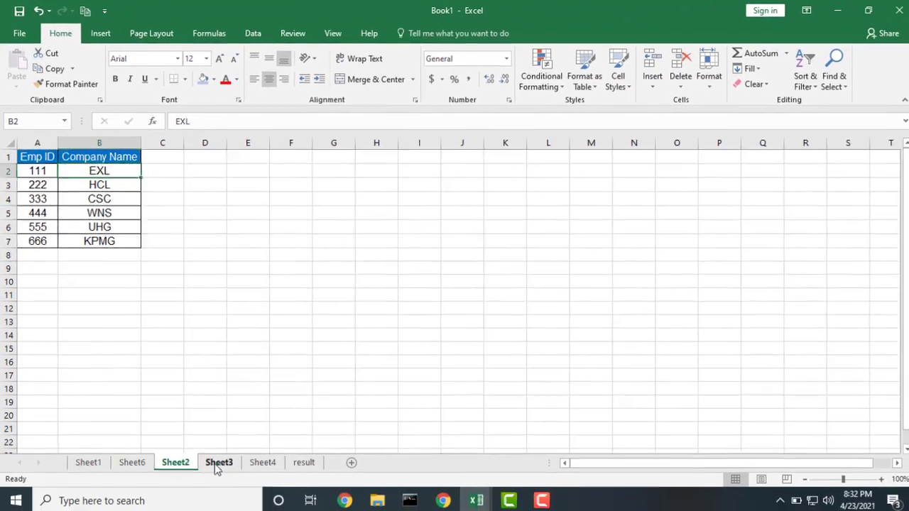
{"action": "left_click", "coordinate": [217, 465]}
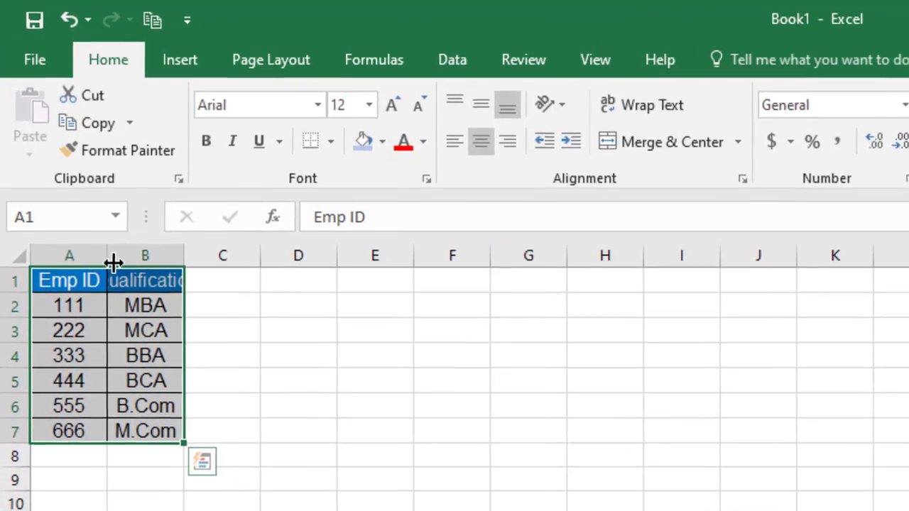
{"action": "double_click", "coordinate": [82, 191]}
{"action": "double_click", "coordinate": [179, 255]}
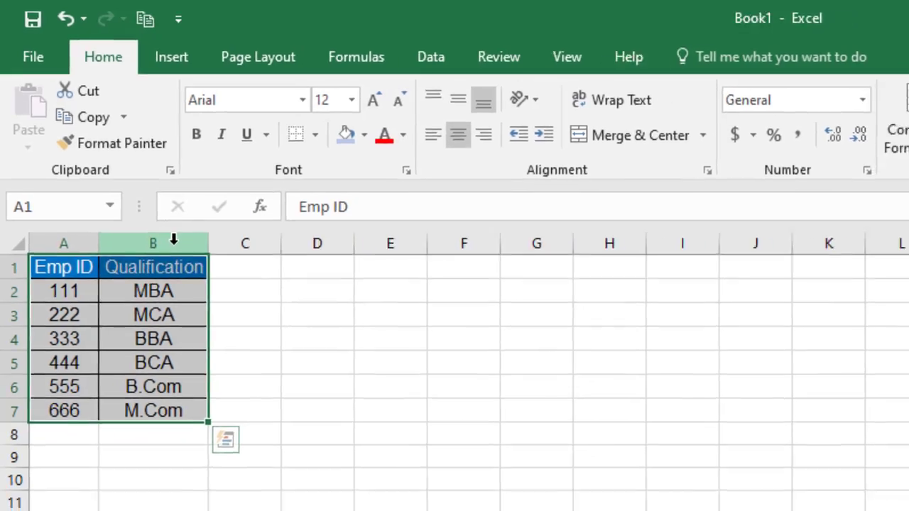
Auto-fit the widths of the Qualification and Location columns (A and B) on Sheet4
{"action": "left_click", "coordinate": [261, 460]}
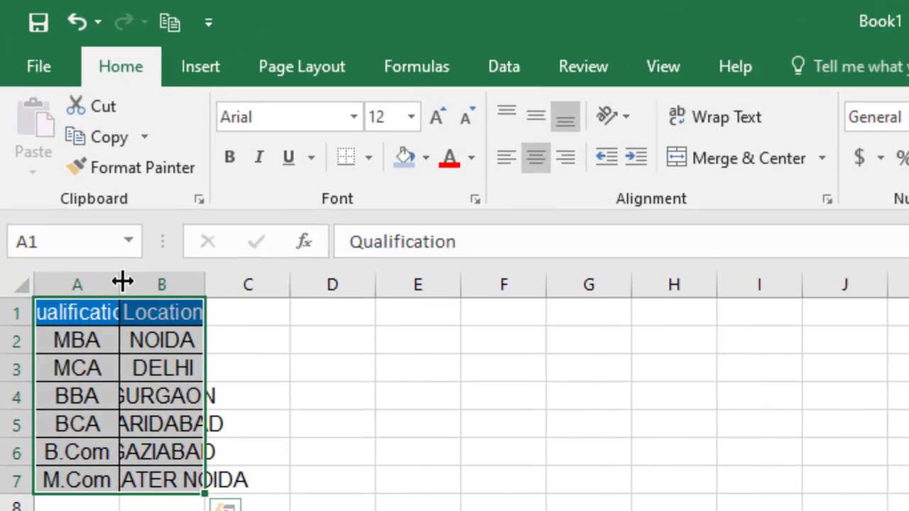
{"action": "double_click", "coordinate": [60, 142]}
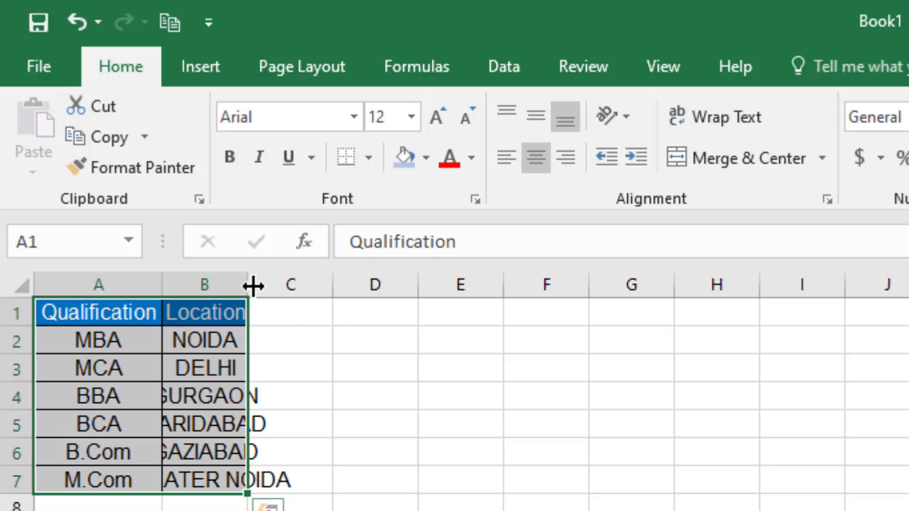
{"action": "double_click", "coordinate": [250, 284]}
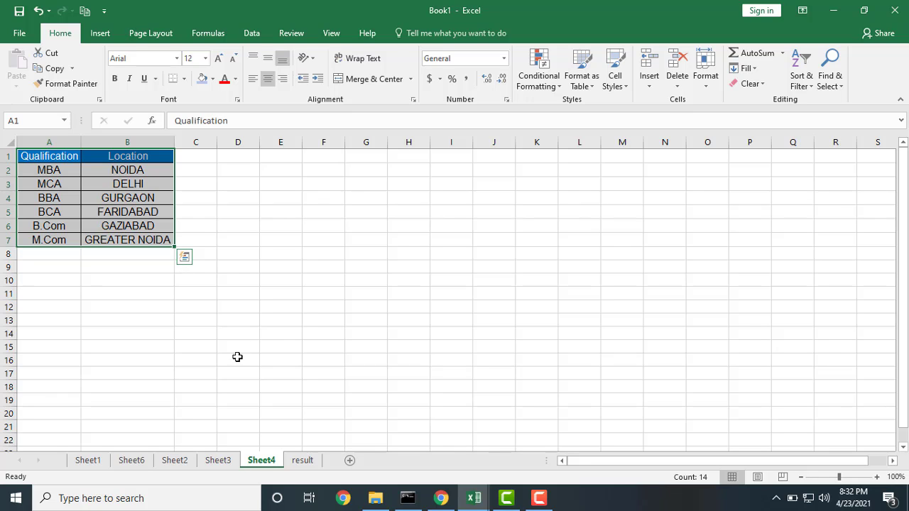
Examine how the tables on Sheet1, Sheet2, Sheet3 and Sheet4 relate through the Emp ID and Qualification columns
{"action": "left_click", "coordinate": [217, 461]}
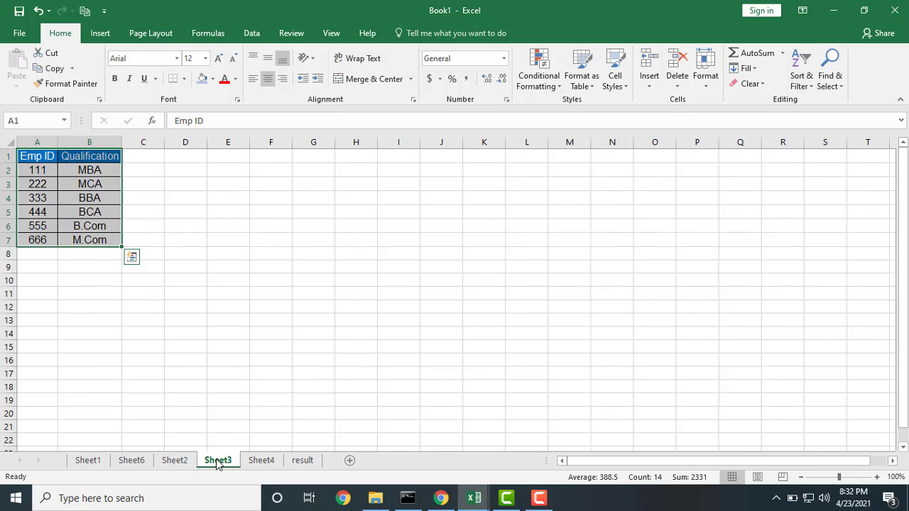
{"action": "left_click", "coordinate": [170, 461]}
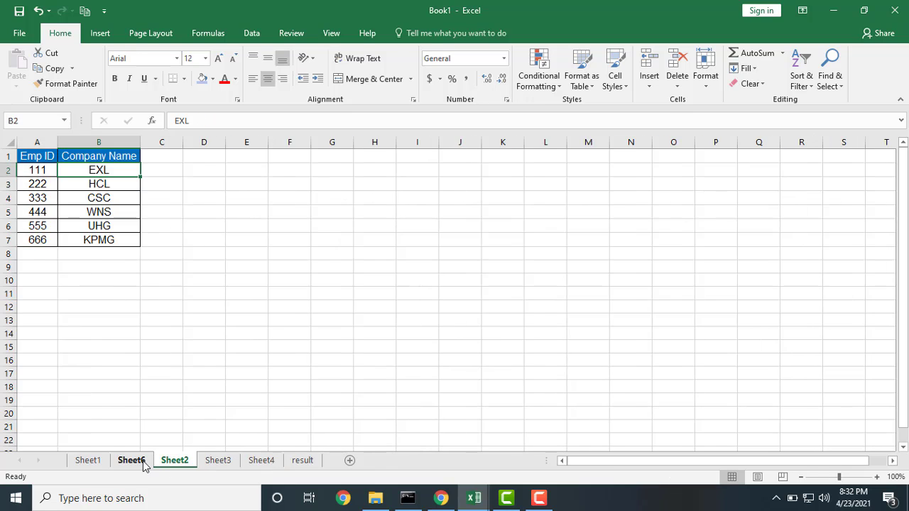
{"action": "left_click", "coordinate": [141, 460]}
{"action": "left_click", "coordinate": [100, 462]}
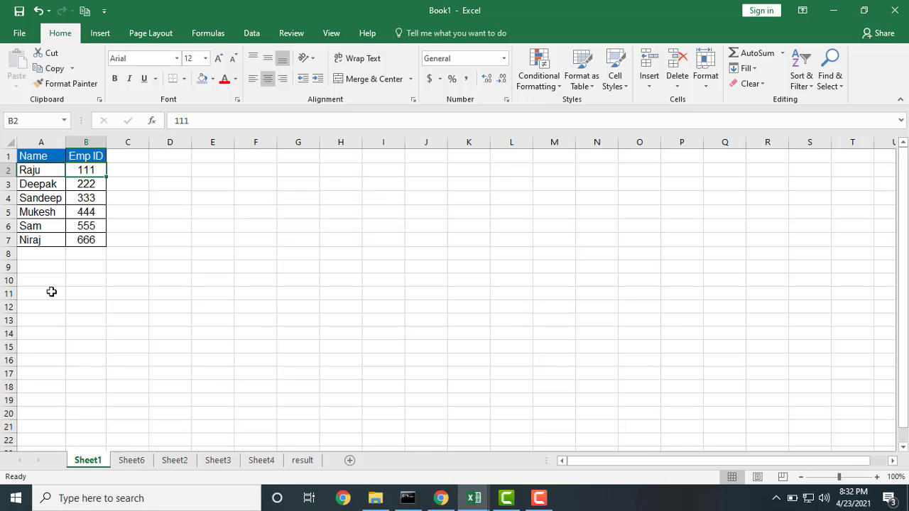
{"action": "left_click", "coordinate": [140, 461]}
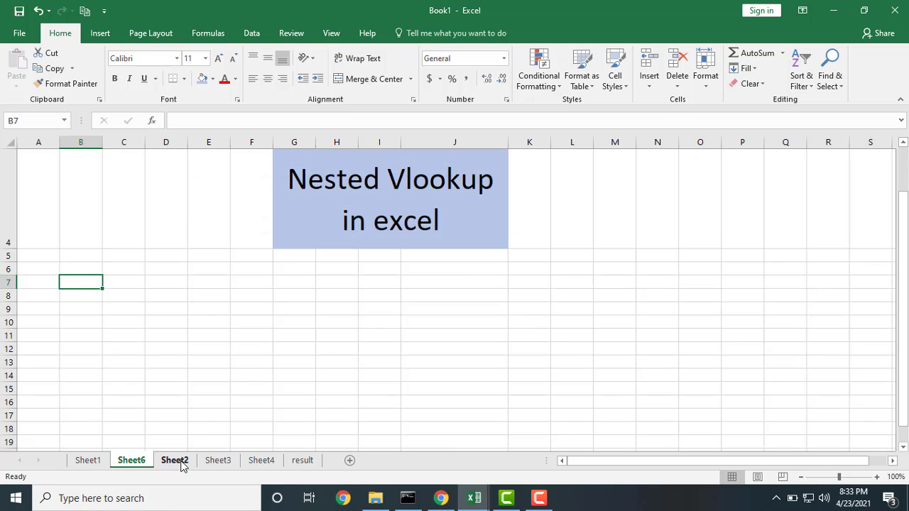
{"action": "left_click", "coordinate": [177, 461]}
{"action": "left_click", "coordinate": [215, 461]}
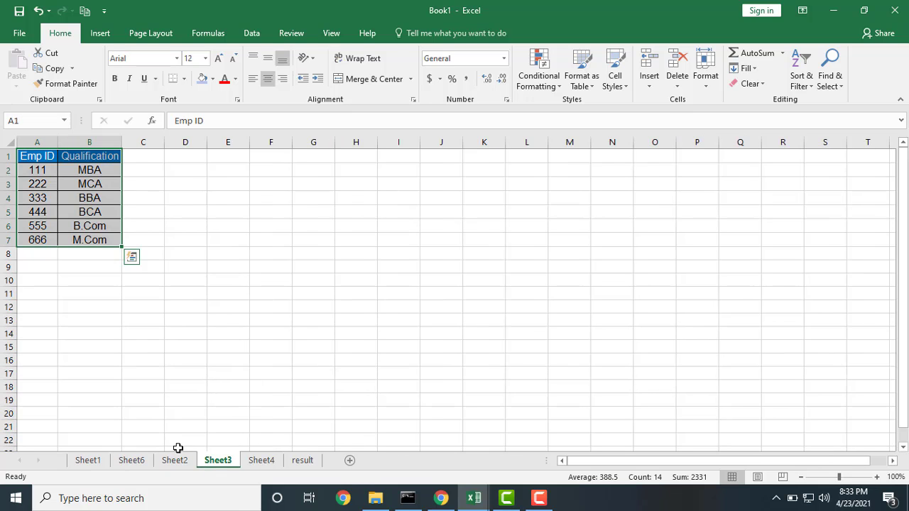
{"action": "left_click", "coordinate": [85, 461]}
{"action": "left_click", "coordinate": [44, 202]}
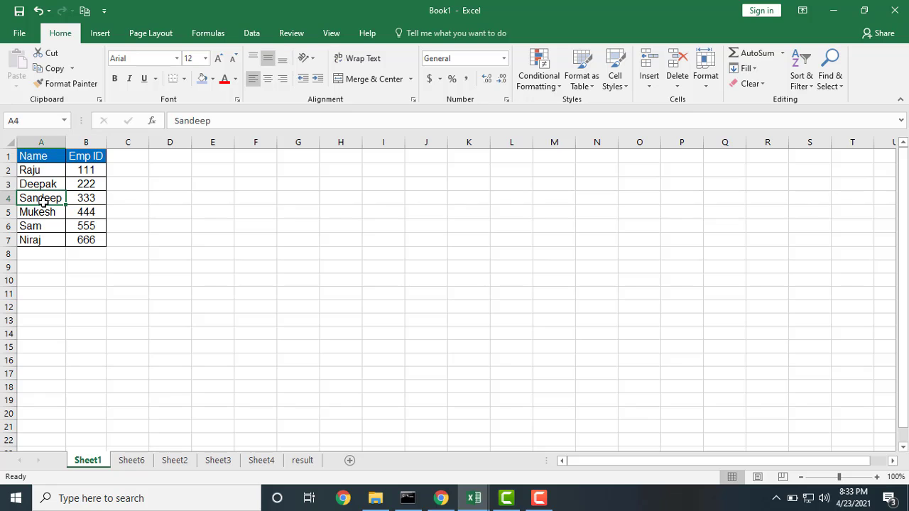
{"action": "left_click", "coordinate": [262, 460]}
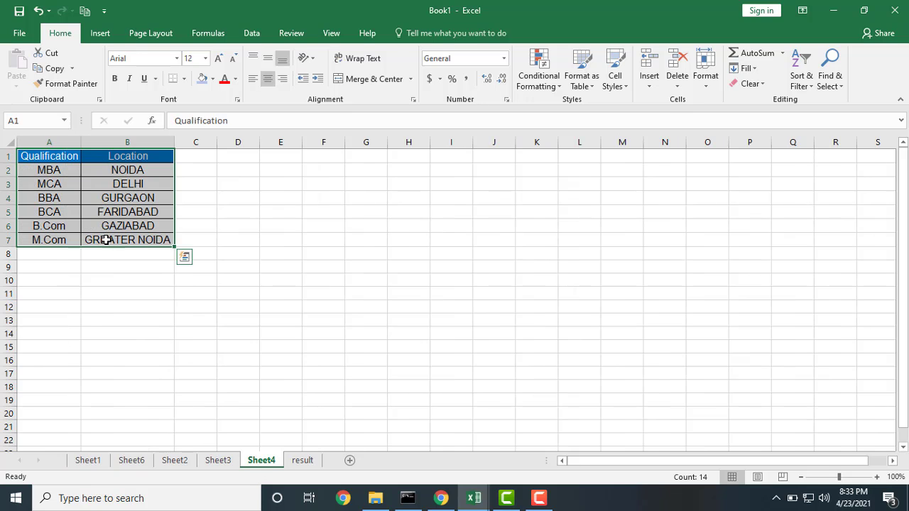
{"action": "left_click", "coordinate": [69, 200]}
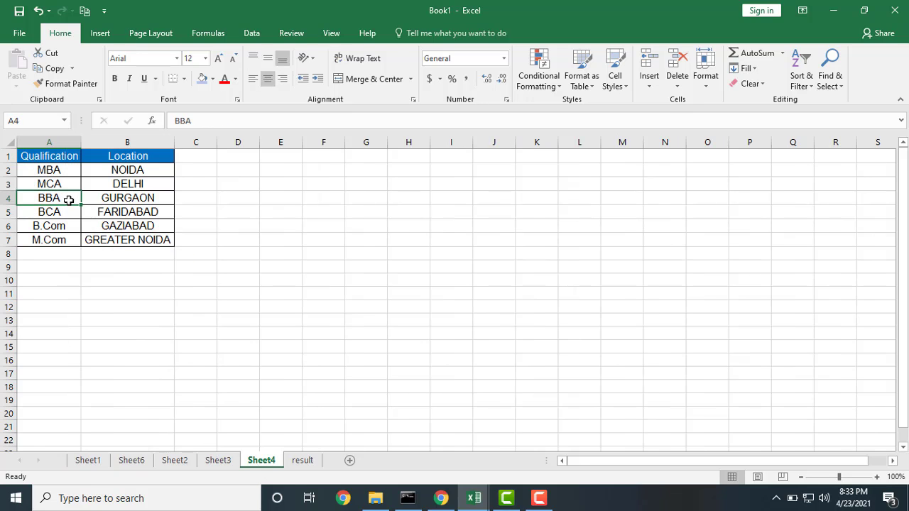
{"action": "left_click", "coordinate": [97, 460]}
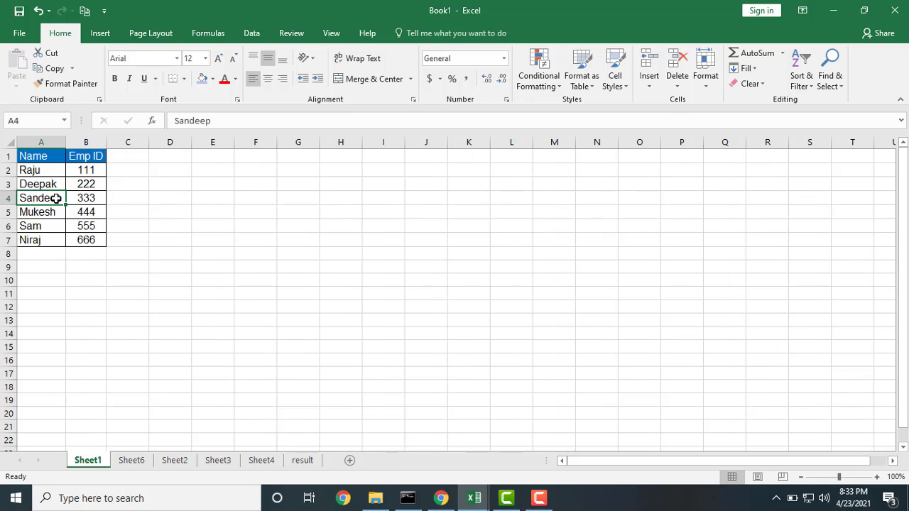
{"action": "left_click", "coordinate": [91, 171]}
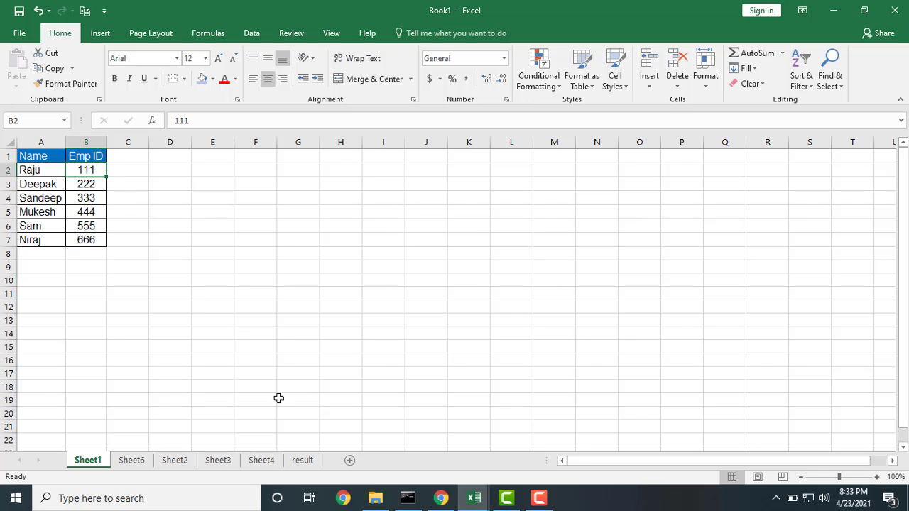
Examine the result sheet's Name, Qualification, Company Name and Location cells in row 2
{"action": "left_click", "coordinate": [303, 460]}
{"action": "left_click", "coordinate": [91, 170]}
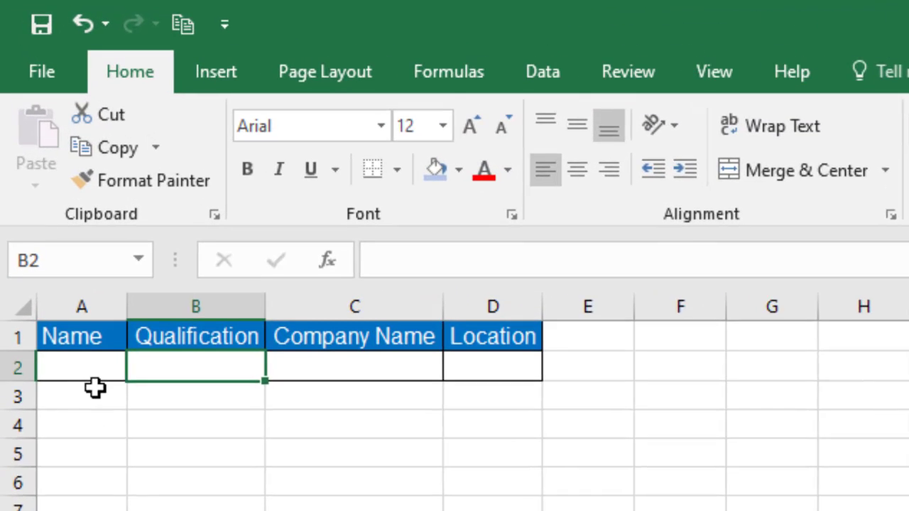
{"action": "left_click", "coordinate": [91, 369]}
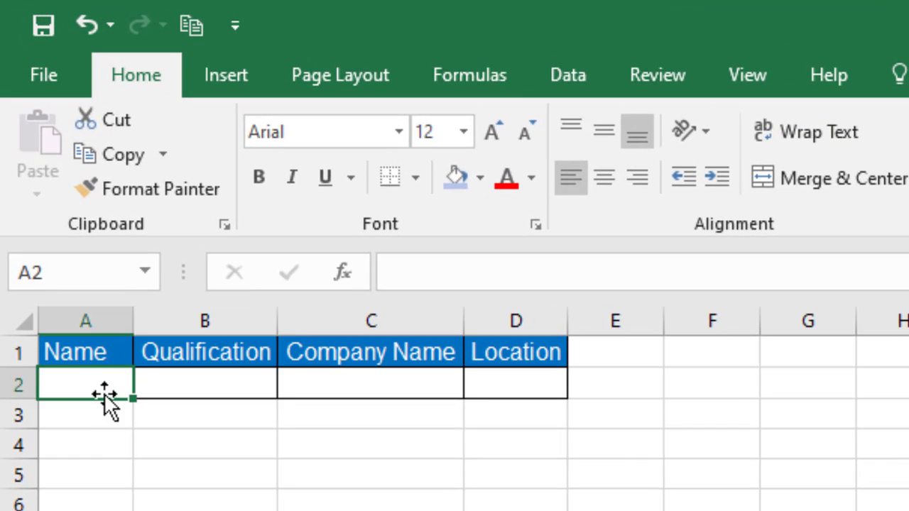
{"action": "left_click", "coordinate": [144, 389]}
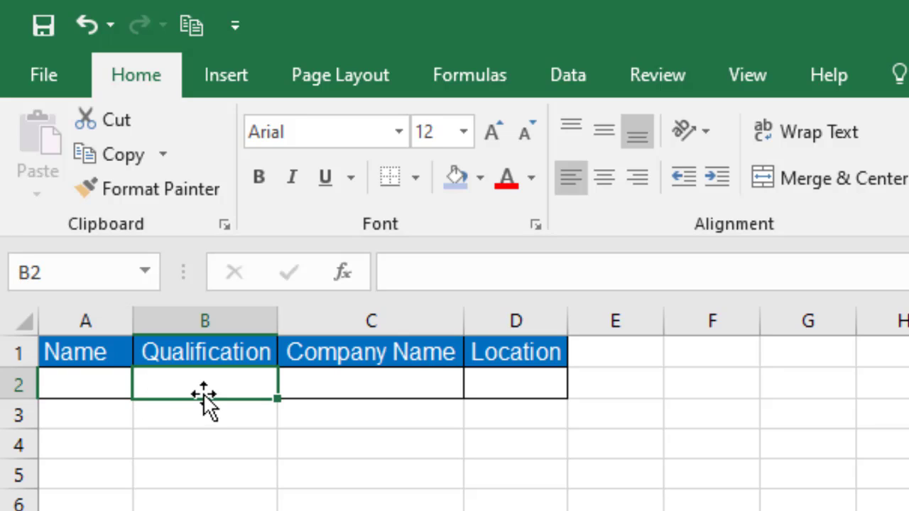
{"action": "left_click", "coordinate": [375, 393]}
{"action": "left_click", "coordinate": [513, 397]}
{"action": "left_click", "coordinate": [301, 406]}
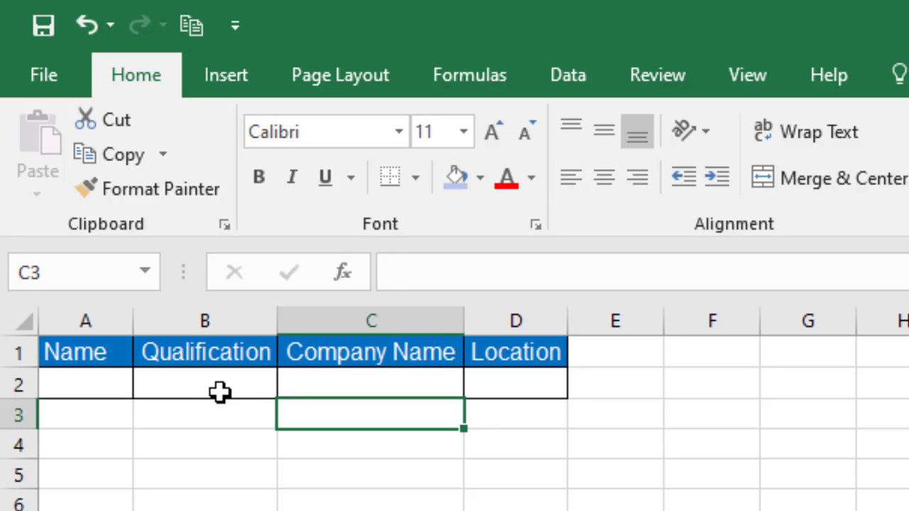
{"action": "left_click", "coordinate": [219, 392]}
{"action": "left_click", "coordinate": [323, 377]}
{"action": "left_click", "coordinate": [514, 388]}
{"action": "left_click", "coordinate": [392, 392]}
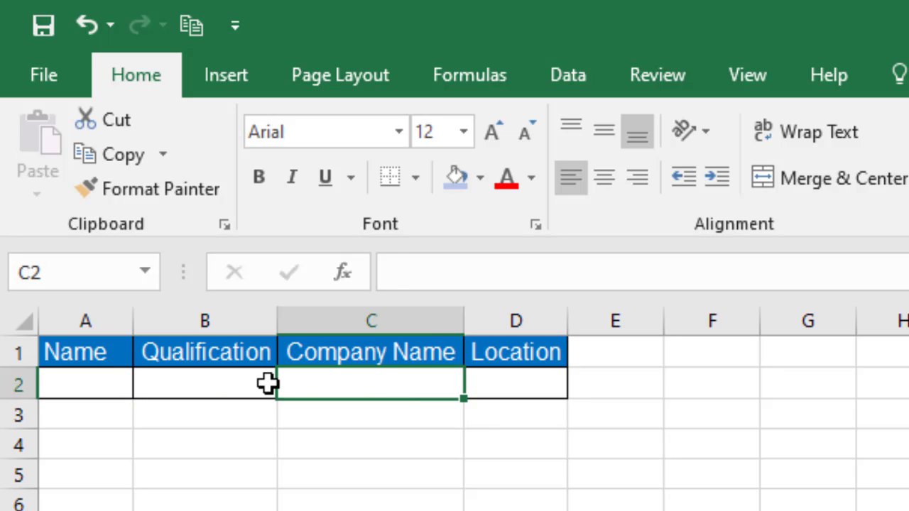
{"action": "left_click", "coordinate": [266, 383]}
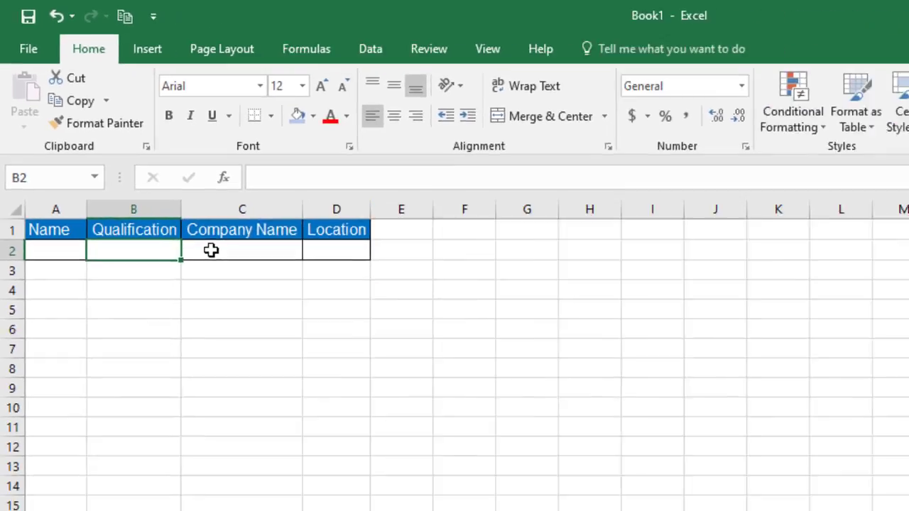
{"action": "left_click", "coordinate": [340, 387]}
{"action": "left_click", "coordinate": [512, 392]}
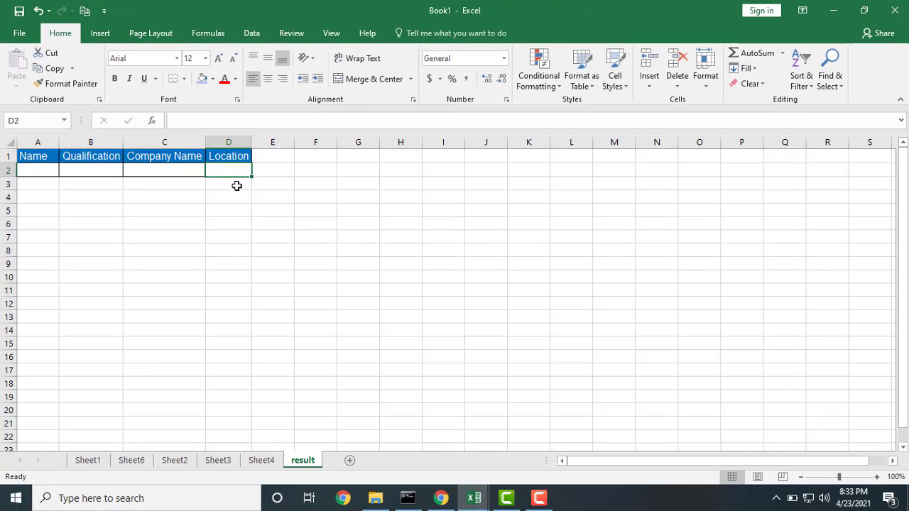
Add a List data validation to cell A2 of the result sheet, using the names in Sheet1 A2:A7 as the source
{"action": "left_click", "coordinate": [252, 33]}
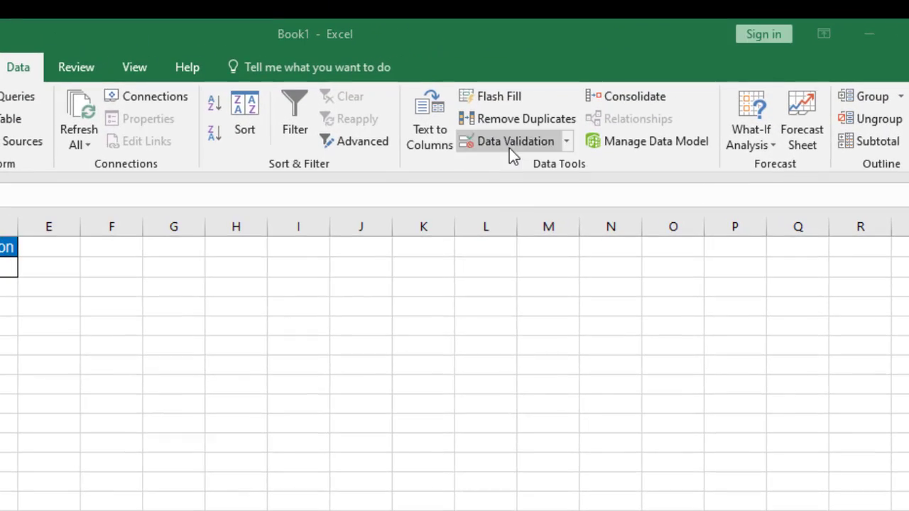
{"action": "left_click", "coordinate": [590, 87]}
{"action": "left_click", "coordinate": [290, 321]}
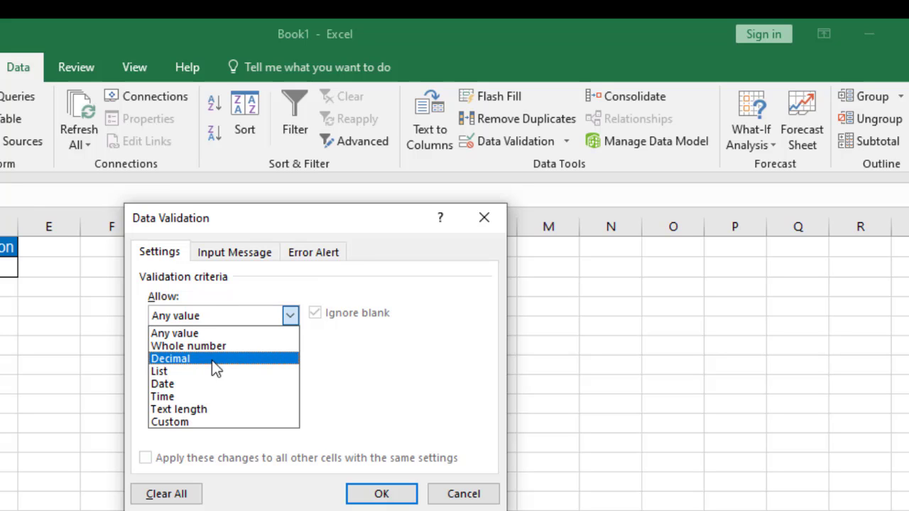
{"action": "left_click", "coordinate": [210, 374]}
{"action": "left_click", "coordinate": [247, 396]}
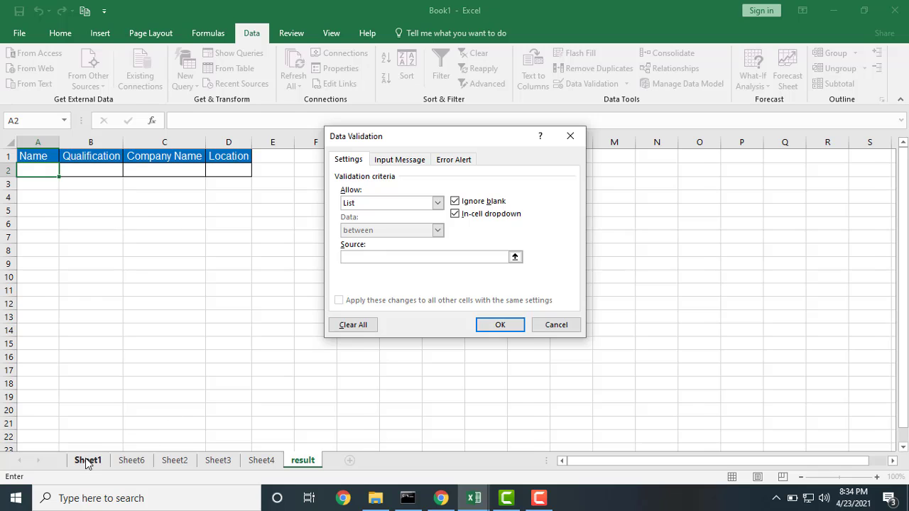
{"action": "left_click", "coordinate": [88, 460]}
{"action": "left_click_drag", "start_coordinate": [42, 174], "coordinate": [35, 240]}
{"action": "left_click", "coordinate": [505, 326]}
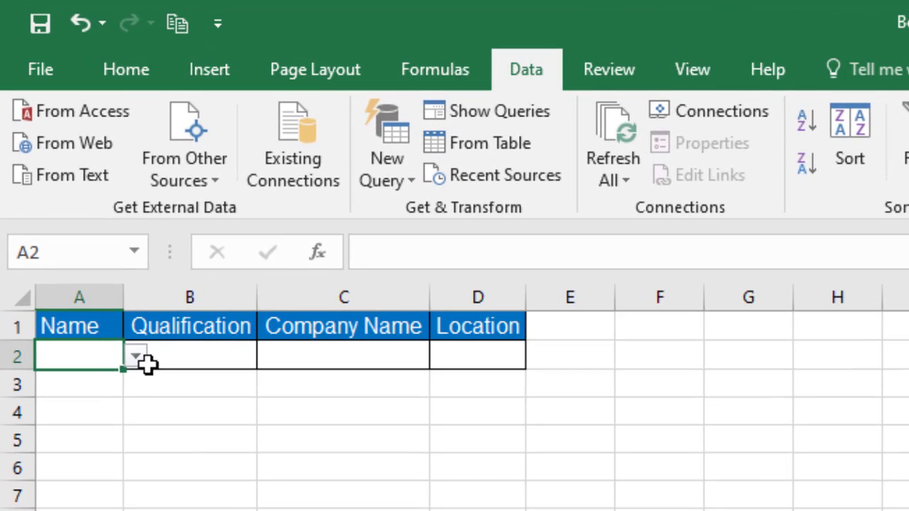
Choose the fourth employee's name from the drop-down list in cell A2
{"action": "left_click", "coordinate": [145, 363]}
{"action": "left_click", "coordinate": [119, 364]}
{"action": "left_click", "coordinate": [135, 357]}
{"action": "left_click", "coordinate": [102, 433]}
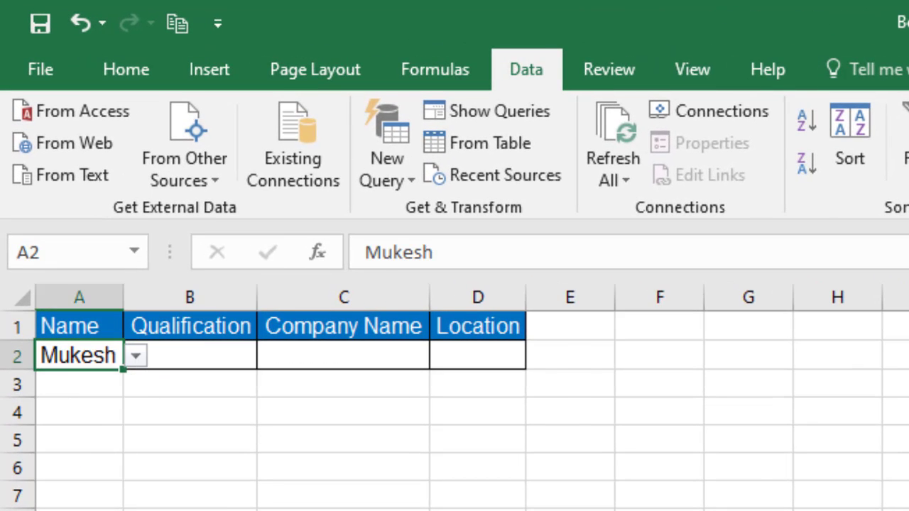
Examine the name list on Sheet1 and the result sheet's chosen name and empty Qualification, Company Name and Location cells
{"action": "key", "text": "ctrl+Page_Down"}
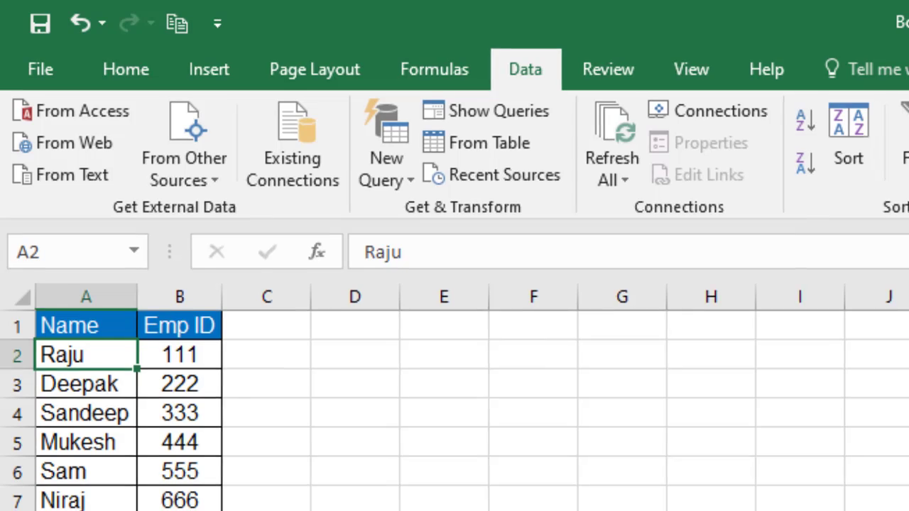
{"action": "key", "text": "ctrl+Page_Up"}
{"action": "left_click", "coordinate": [70, 327]}
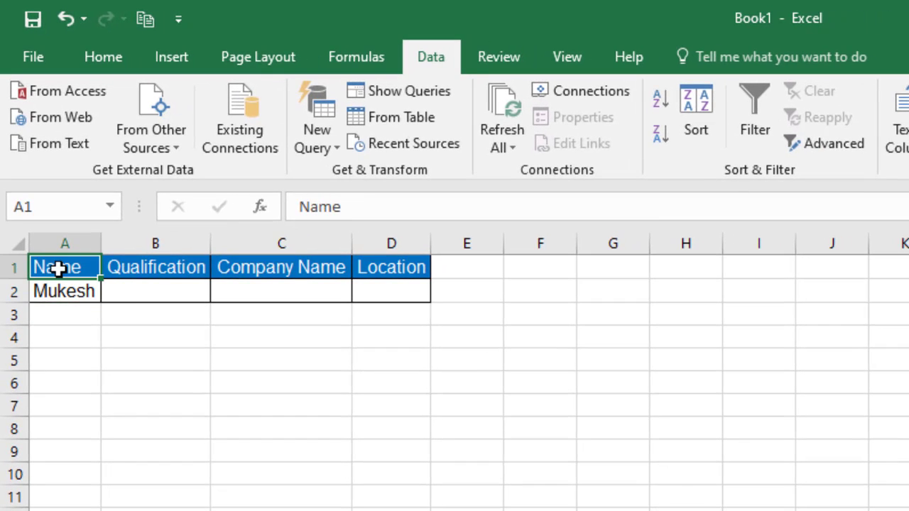
{"action": "left_click", "coordinate": [144, 287]}
{"action": "left_click", "coordinate": [86, 293]}
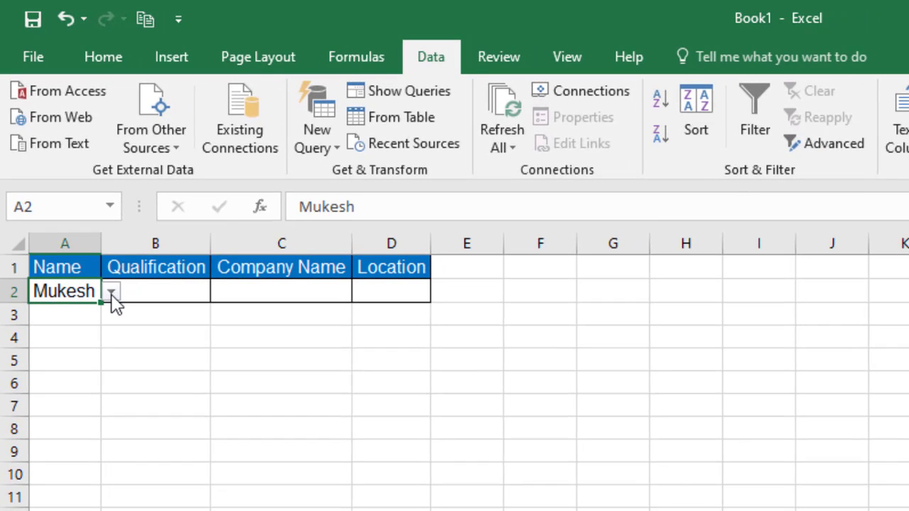
{"action": "left_click", "coordinate": [147, 296]}
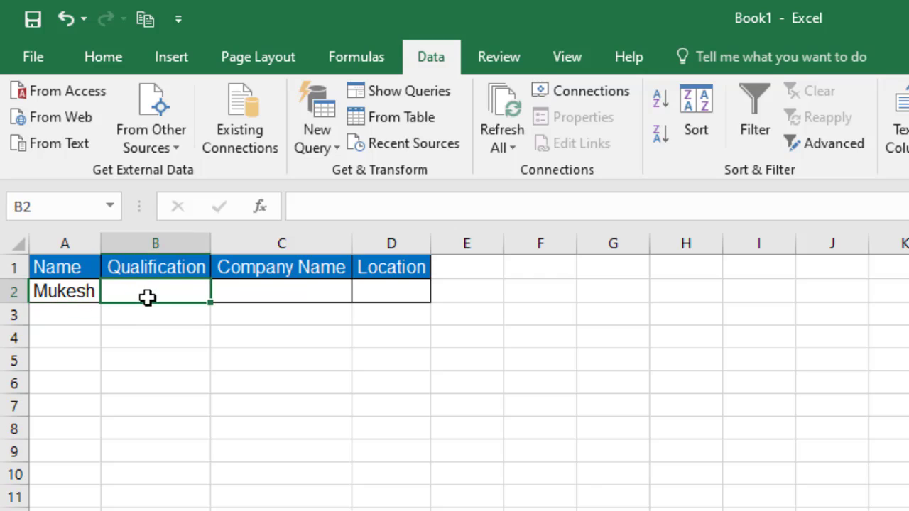
{"action": "left_click", "coordinate": [245, 294]}
{"action": "left_click", "coordinate": [377, 291]}
{"action": "left_click", "coordinate": [244, 295]}
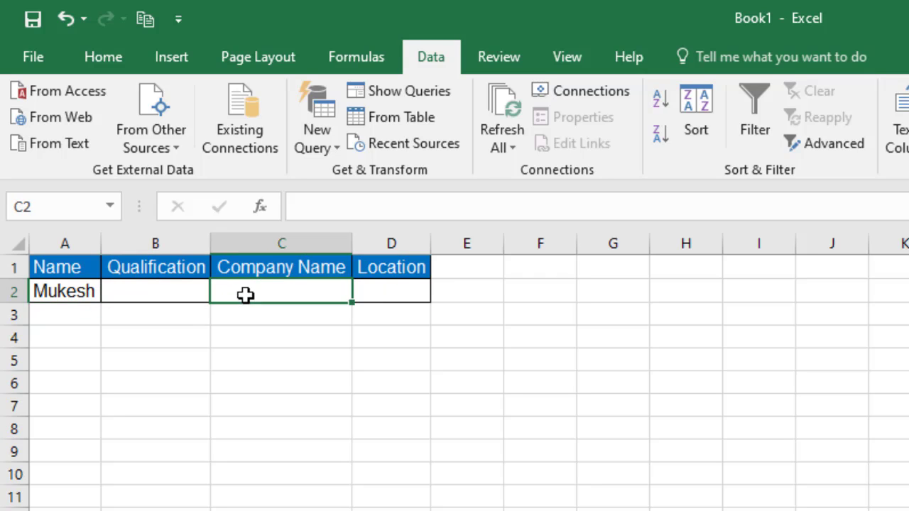
{"action": "left_click", "coordinate": [372, 296]}
Enter =VLOOKUP(A2,Sheet1!A1:B7,2,0) in the Qualification cell B2 of the result sheet
{"action": "left_click", "coordinate": [178, 290]}
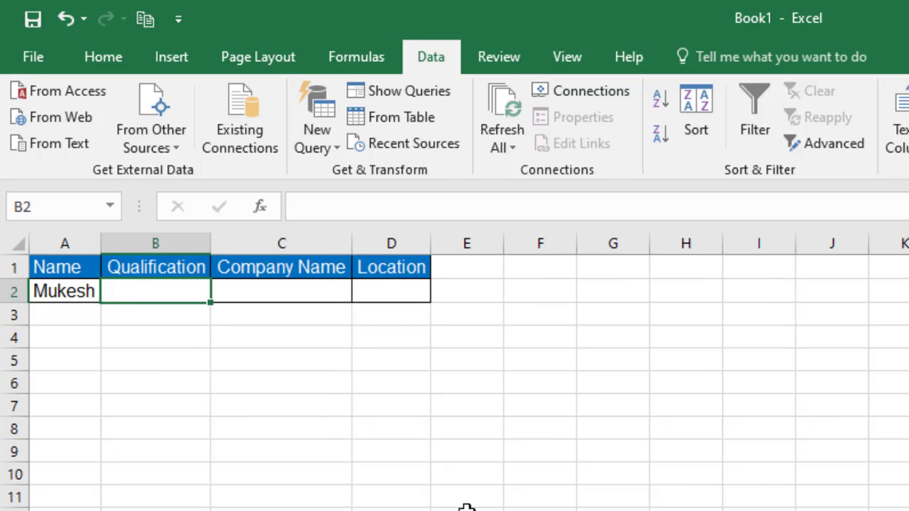
{"action": "type", "text": "=vl"}
{"action": "key", "text": "Tab"}
{"action": "type", "text": "A2,"}
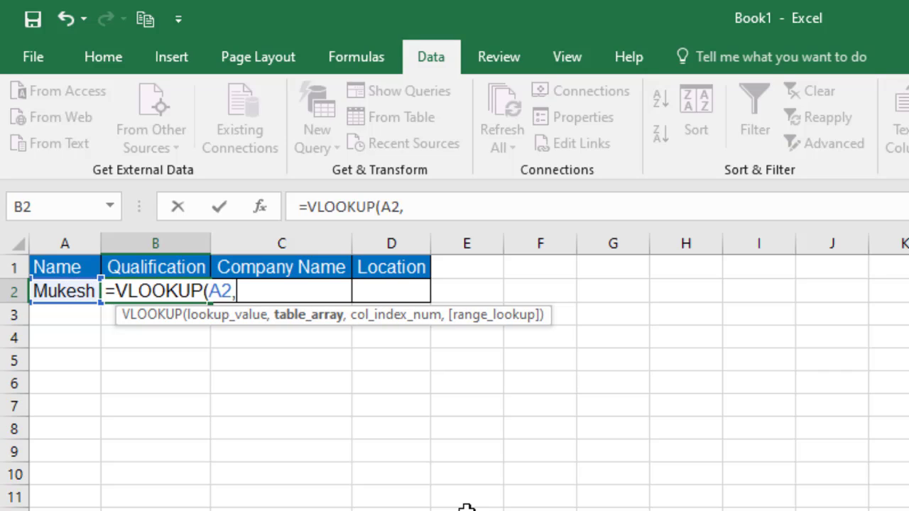
{"action": "key", "text": "ctrl+Page_Up"}
{"action": "left_click_drag", "start_coordinate": [65, 267], "coordinate": [171, 412]}
{"action": "type", "text": ",2,"}
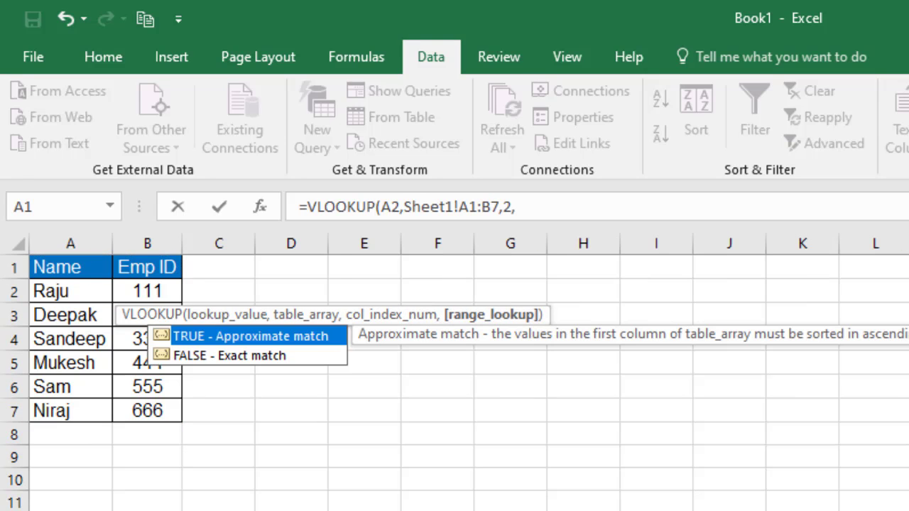
{"action": "type", "text": "0)"}
{"action": "key", "text": "Return"}
{"action": "key", "text": "Up"}
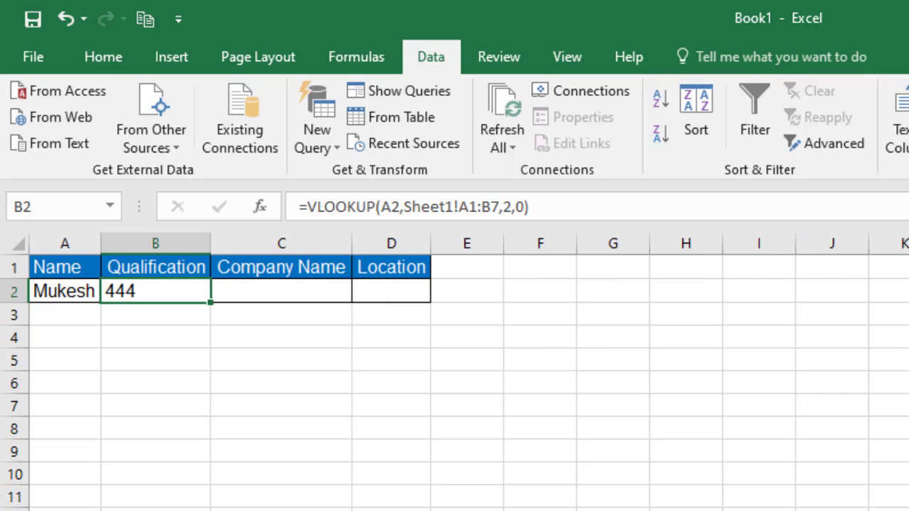
Copy B2's VLOOKUP formula without its equals sign and paste it as plain text into cell B4
{"action": "key", "text": "ctrl+Page_Up"}
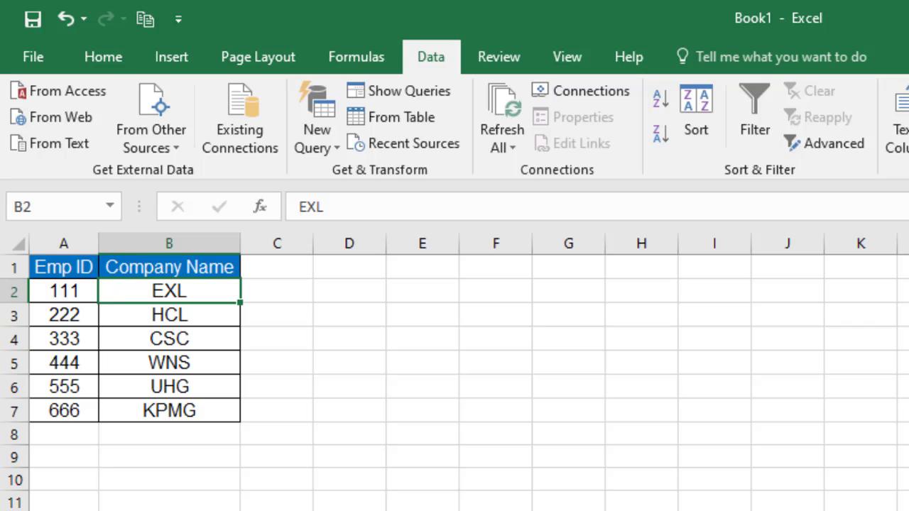
{"action": "key", "text": "ctrl+Page_Down"}
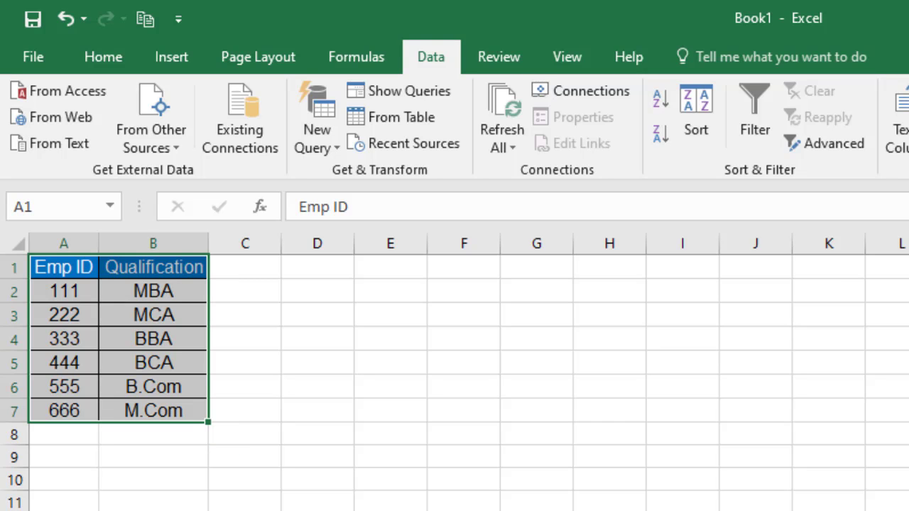
{"action": "key", "text": "ctrl+Page_Down"}
{"action": "key", "text": "F2"}
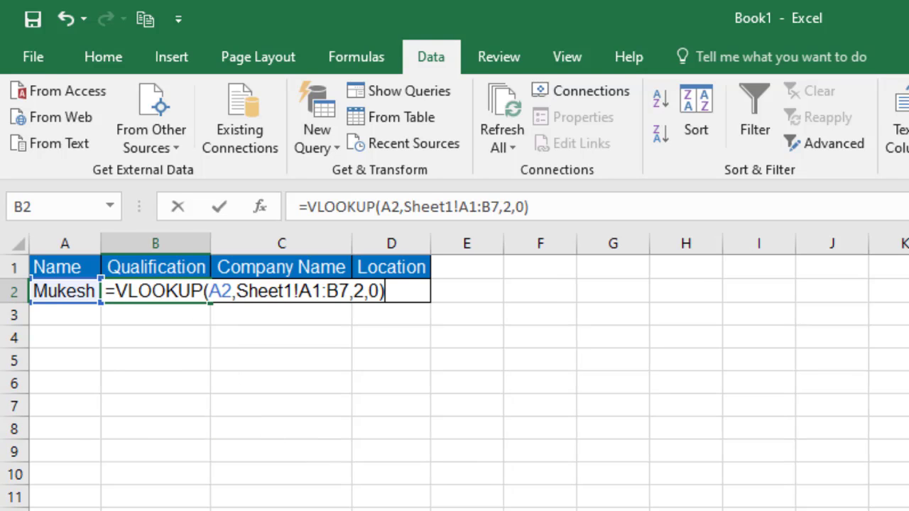
{"action": "key", "text": "ctrl+shift+Left"}
{"action": "key", "text": "ctrl+shift+Left"}
{"action": "key", "text": "ctrl+shift+Left"}
{"action": "key", "text": "ctrl+shift+Left"}
{"action": "key", "text": "ctrl+shift+Left"}
{"action": "key", "text": "ctrl+shift+Left"}
{"action": "key", "text": "ctrl+shift+Left"}
{"action": "key", "text": "ctrl+shift+Left"}
{"action": "key", "text": "shift+Right"}
{"action": "key", "text": "ctrl+c"}
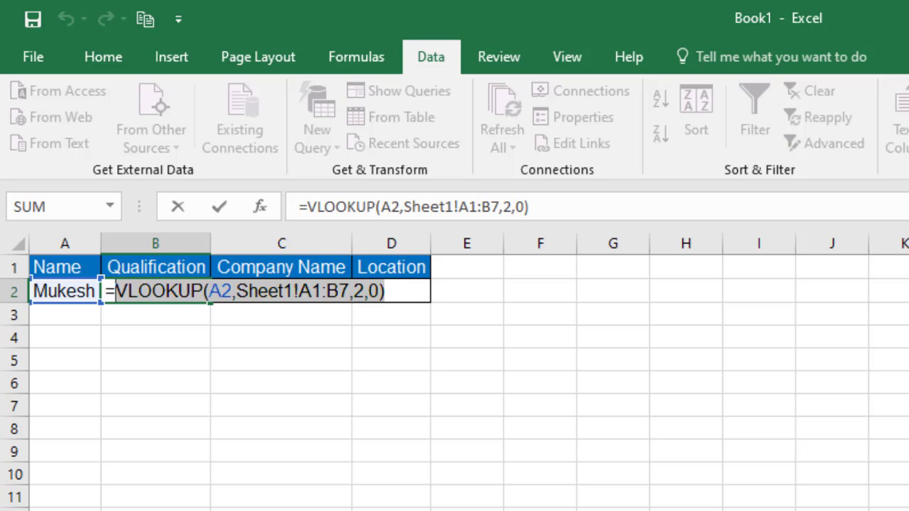
{"action": "key", "text": "Escape"}
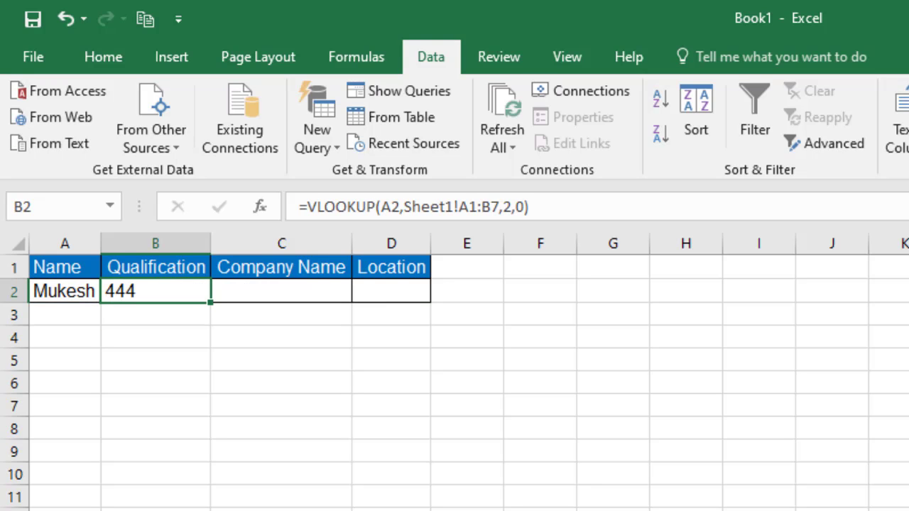
{"action": "left_click", "coordinate": [156, 337]}
{"action": "type", "text": "="}
{"action": "key", "text": "BackSpace"}
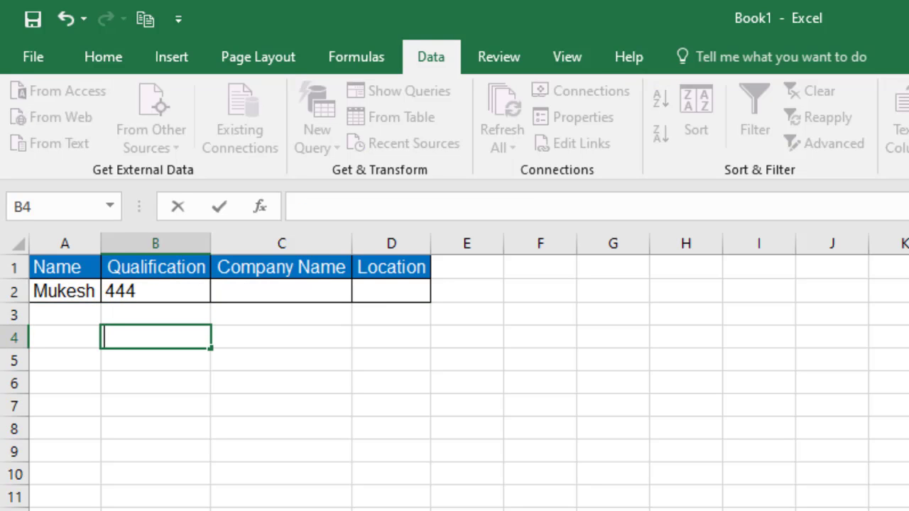
{"action": "key", "text": "ctrl+v"}
{"action": "key", "text": "Up"}
{"action": "key", "text": "Up"}
{"action": "key", "text": "Up"}
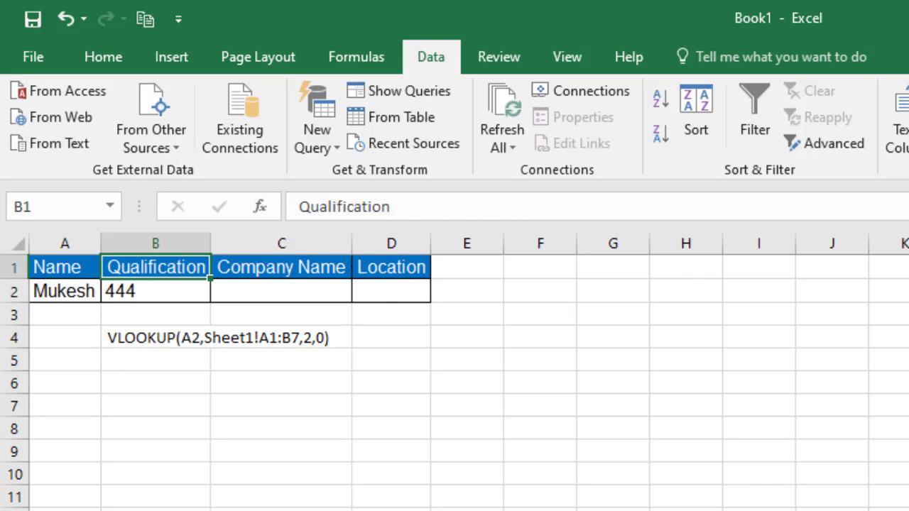
Nest VLOOKUP(A2,Sheet1!A1:B7,2,0) in cell B2 as the lookup value of an outer VLOOKUP
{"action": "key", "text": "Down"}
{"action": "key", "text": "F2"}
{"action": "key", "text": "shift+Left"}
{"action": "key", "text": "shift+Left"}
{"action": "key", "text": "shift+Left"}
{"action": "key", "text": "shift+Left"}
{"action": "key", "text": "shift+Left"}
{"action": "key", "text": "shift+Left"}
{"action": "key", "text": "shift+Left"}
{"action": "key", "text": "shift+Left"}
{"action": "key", "text": "shift+Left"}
{"action": "key", "text": "shift+Left"}
{"action": "key", "text": "shift+Left"}
{"action": "key", "text": "shift+Left"}
{"action": "key", "text": "shift+Left"}
{"action": "key", "text": "shift+Left"}
{"action": "key", "text": "shift+Left"}
{"action": "key", "text": "shift+Left"}
{"action": "key", "text": "shift+Left"}
{"action": "key", "text": "shift+Left"}
{"action": "key", "text": "shift+Left"}
{"action": "key", "text": "shift+Left"}
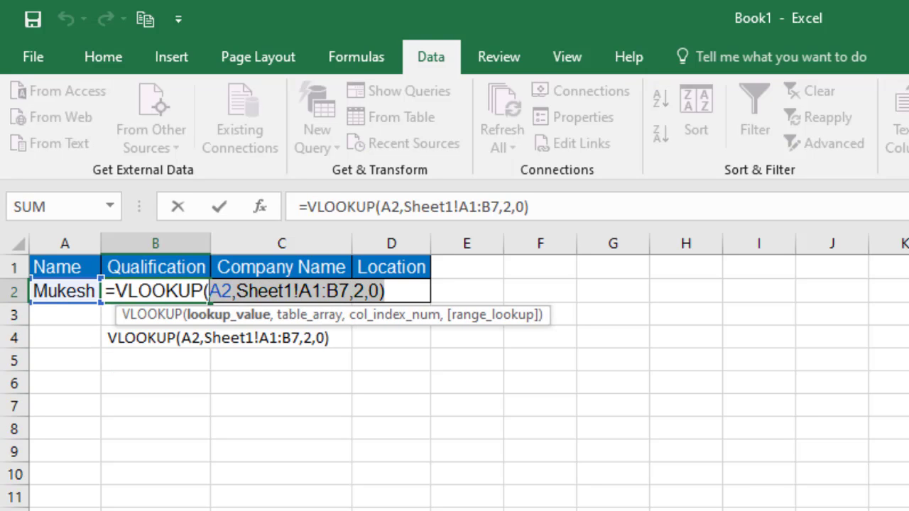
{"action": "key", "text": "shift+Right"}
{"action": "key", "text": "ctrl+c"}
{"action": "key", "text": "BackSpace"}
{"action": "type", "text": "VLOOKUP("}
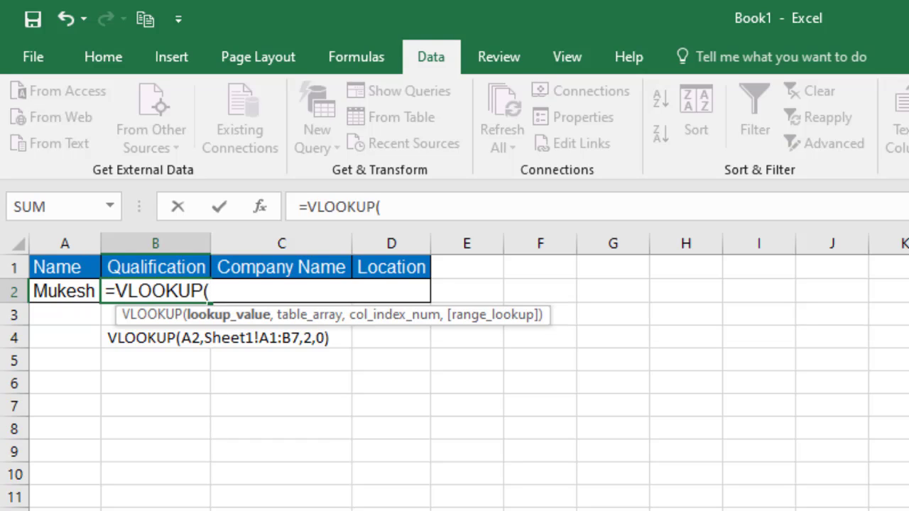
{"action": "key", "text": "ctrl+v"}
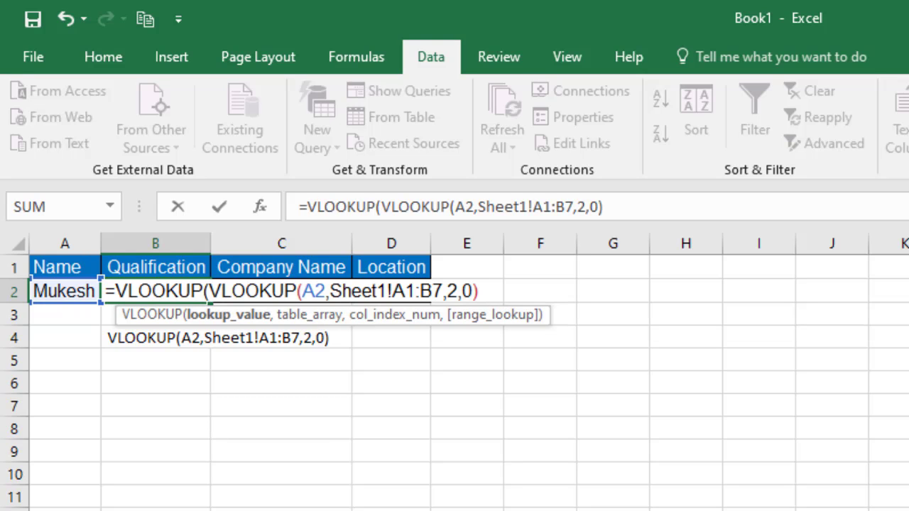
Complete the outer VLOOKUP in B2 with table array Sheet3!A1:B7, column index 2 and range lookup 0
{"action": "type", "text": ","}
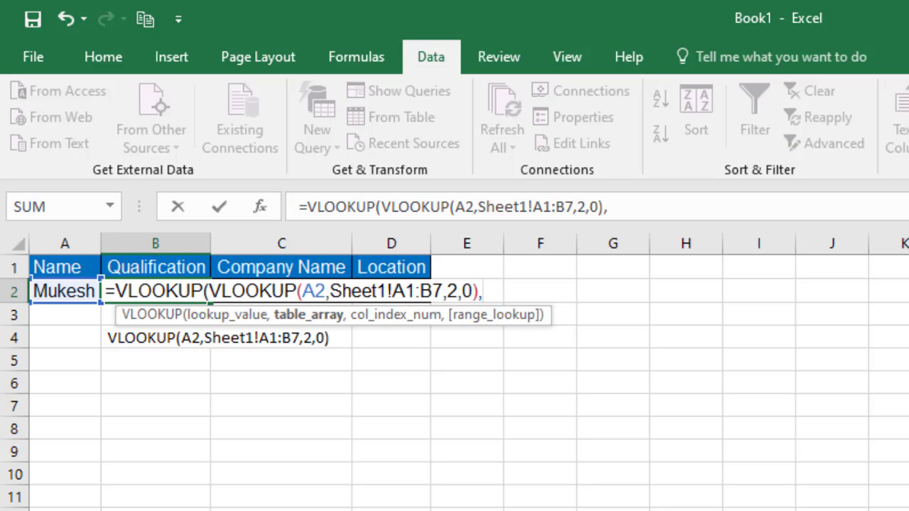
{"action": "key", "text": "ctrl+Page_Up"}
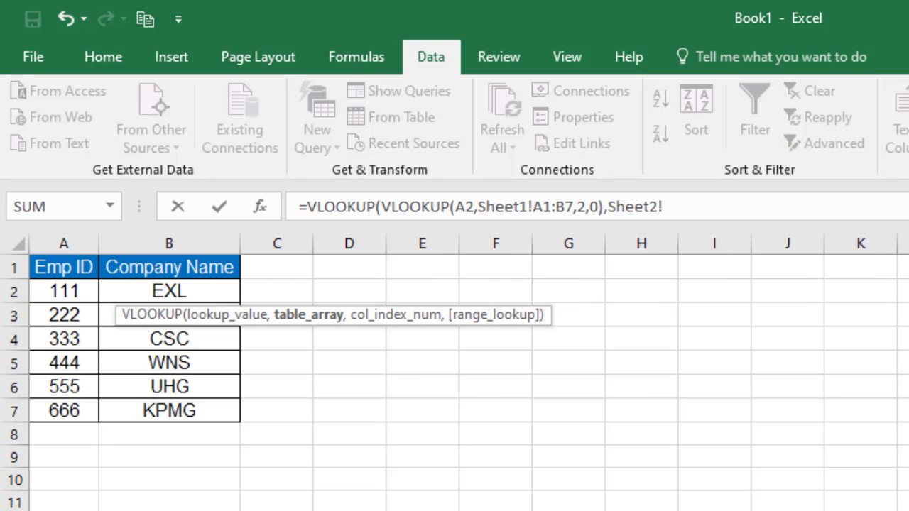
{"action": "left_click", "coordinate": [63, 267]}
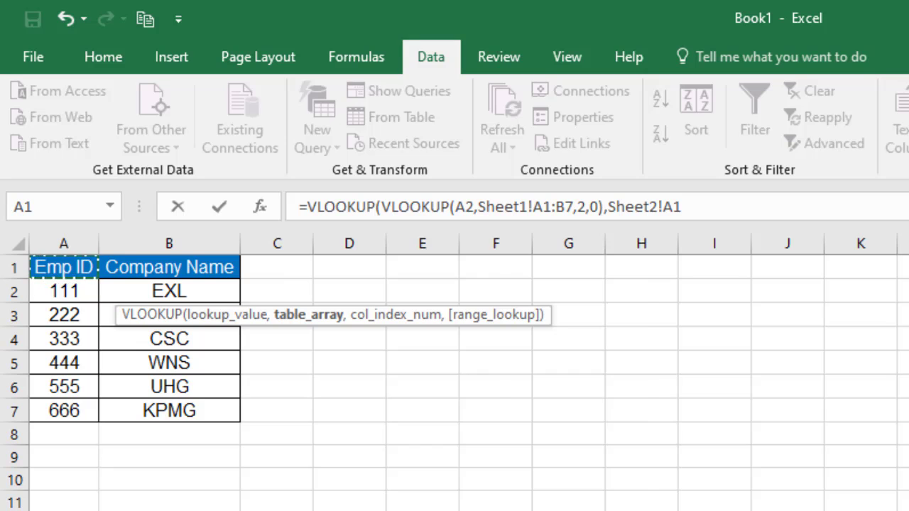
{"action": "key", "text": "ctrl+Page_Down"}
{"action": "left_click_drag", "start_coordinate": [64, 267], "coordinate": [202, 416]}
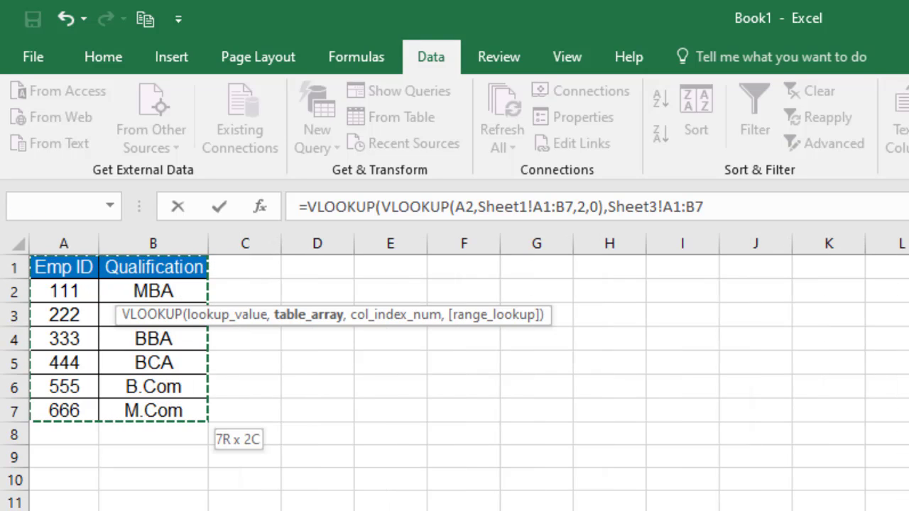
{"action": "type", "text": ",2,0)"}
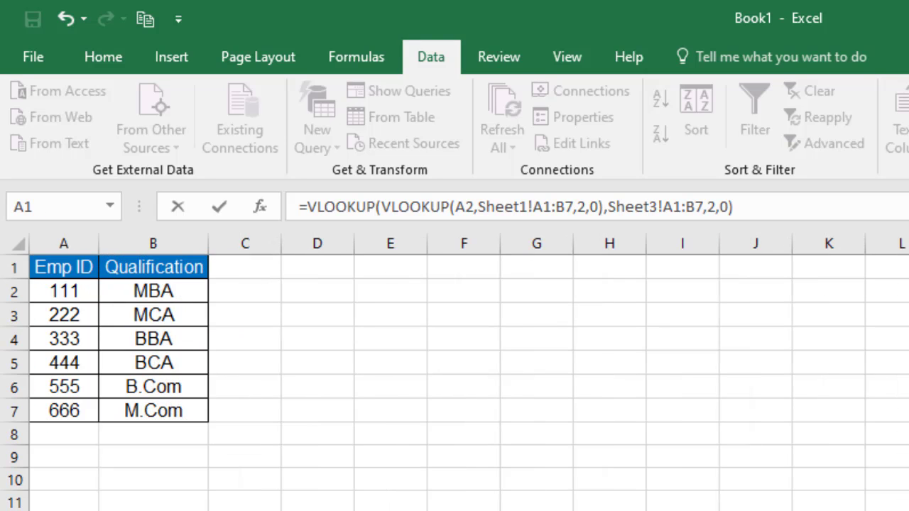
{"action": "key", "text": "Return"}
{"action": "key", "text": "Up"}
{"action": "key", "text": "Down"}
{"action": "key", "text": "Down"}
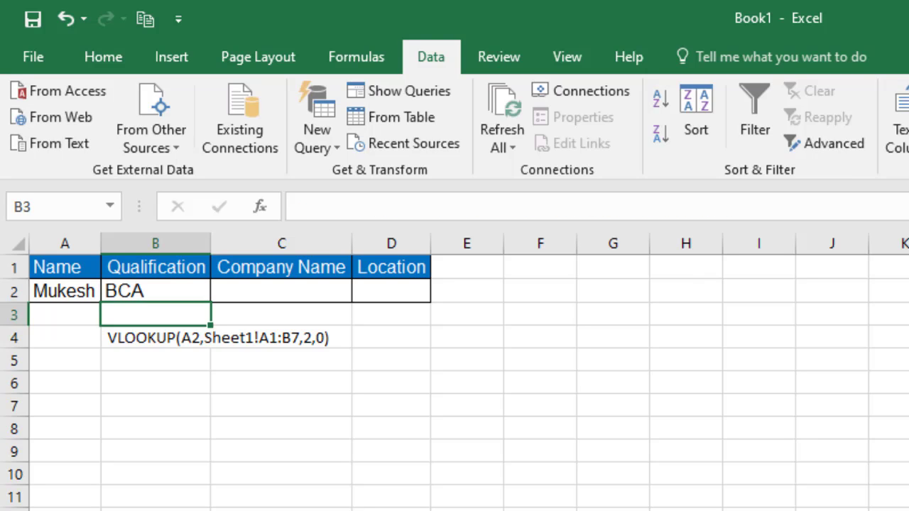
Copy B2's nested VLOOKUP formula without its equals sign and paste it as plain text into cell B6
{"action": "key", "text": "Up"}
{"action": "key", "text": "Up"}
{"action": "key", "text": "F2"}
{"action": "key", "text": "shift+Left"}
{"action": "key", "text": "shift+Left"}
{"action": "key", "text": "shift+Left"}
{"action": "key", "text": "shift+Left"}
{"action": "key", "text": "shift+Left"}
{"action": "key", "text": "shift+Left"}
{"action": "key", "text": "shift+Left"}
{"action": "key", "text": "shift+Left"}
{"action": "key", "text": "shift+Left"}
{"action": "key", "text": "shift+Left"}
{"action": "key", "text": "shift+Left"}
{"action": "key", "text": "shift+Left"}
{"action": "key", "text": "shift+Left"}
{"action": "key", "text": "shift+Left"}
{"action": "key", "text": "shift+Left"}
{"action": "key", "text": "shift+Left"}
{"action": "key", "text": "shift+Left"}
{"action": "key", "text": "shift+Left"}
{"action": "key", "text": "shift+Left"}
{"action": "key", "text": "shift+Left"}
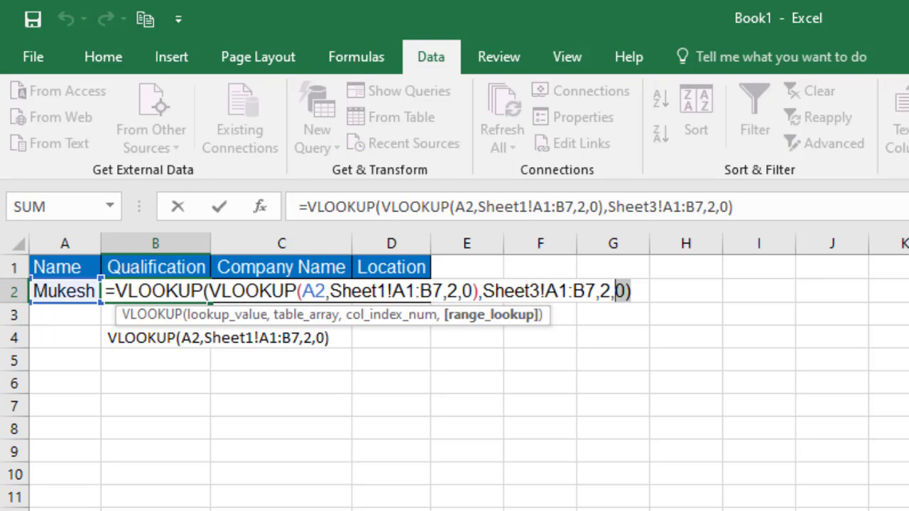
{"action": "key", "text": "Escape"}
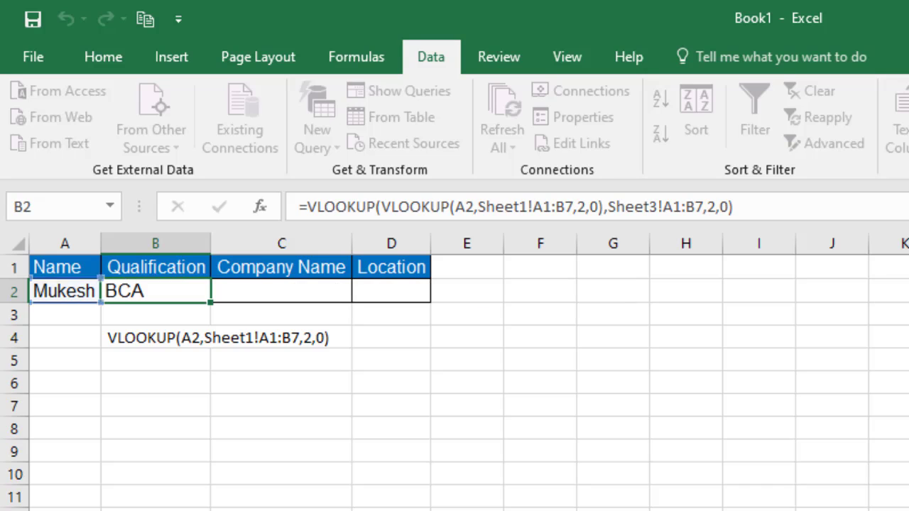
{"action": "key", "text": "Down"}
{"action": "key", "text": "Down"}
{"action": "key", "text": "Down"}
{"action": "key", "text": "Down"}
{"action": "key", "text": "ctrl+v"}
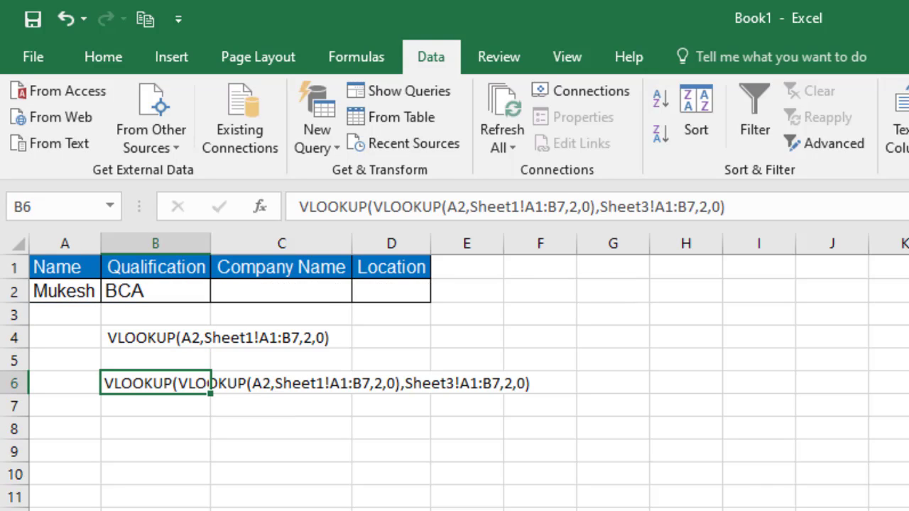
Check the Emp ID and Company Name table, and copy the single VLOOKUP text from cell B4 of the result sheet
{"action": "key", "text": "Up"}
{"action": "key", "text": "Up"}
{"action": "key", "text": "Up"}
{"action": "key", "text": "Up"}
{"action": "key", "text": "Up"}
{"action": "key", "text": "Right"}
{"action": "key", "text": "Down"}
{"action": "key", "text": "Up"}
{"action": "key", "text": "Down"}
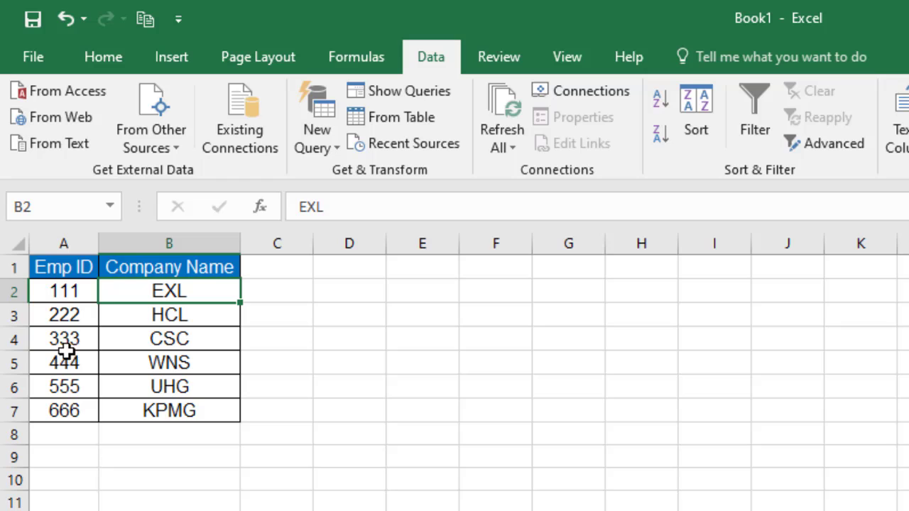
{"action": "left_click", "coordinate": [62, 338]}
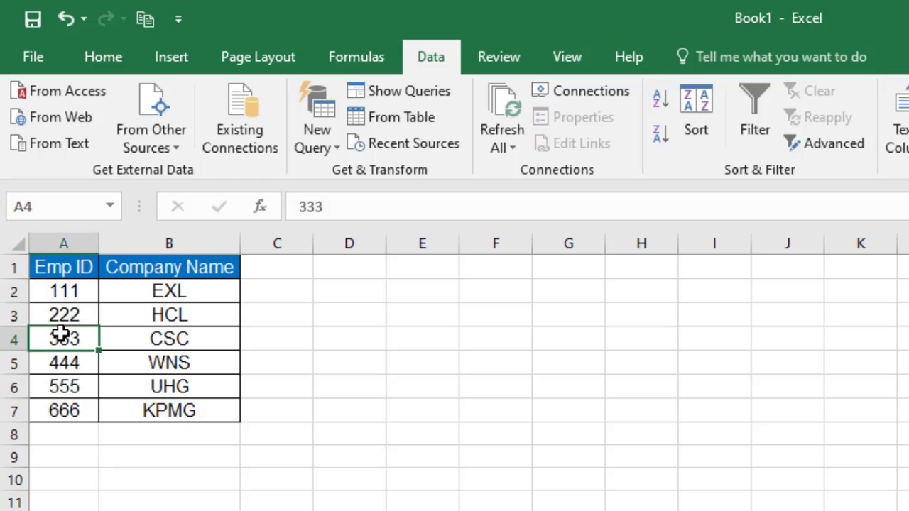
{"action": "left_click", "coordinate": [138, 294]}
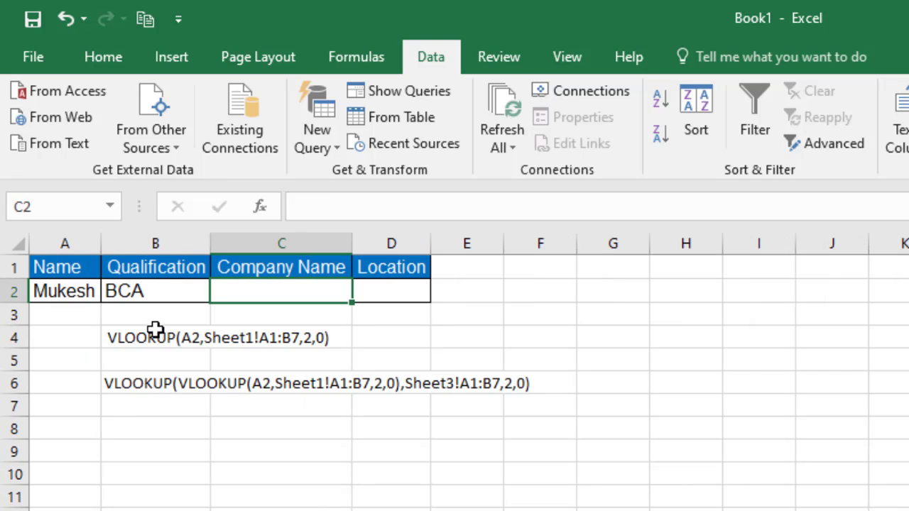
{"action": "double_click", "coordinate": [150, 339]}
{"action": "key", "text": "shift+Home"}
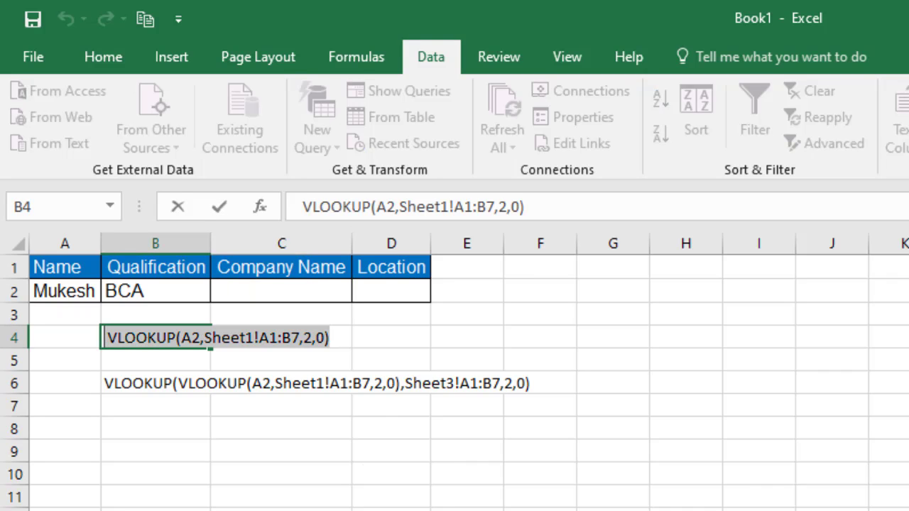
{"action": "key", "text": "Escape"}
Enter =VLOOKUP(VLOOKUP(A2,Sheet1!A1:B7,2,0),Sheet2!A1:B7,2,0) in the Company Name cell C2
{"action": "key", "text": "Up"}
{"action": "key", "text": "Up"}
{"action": "key", "text": "Up"}
{"action": "key", "text": "Right"}
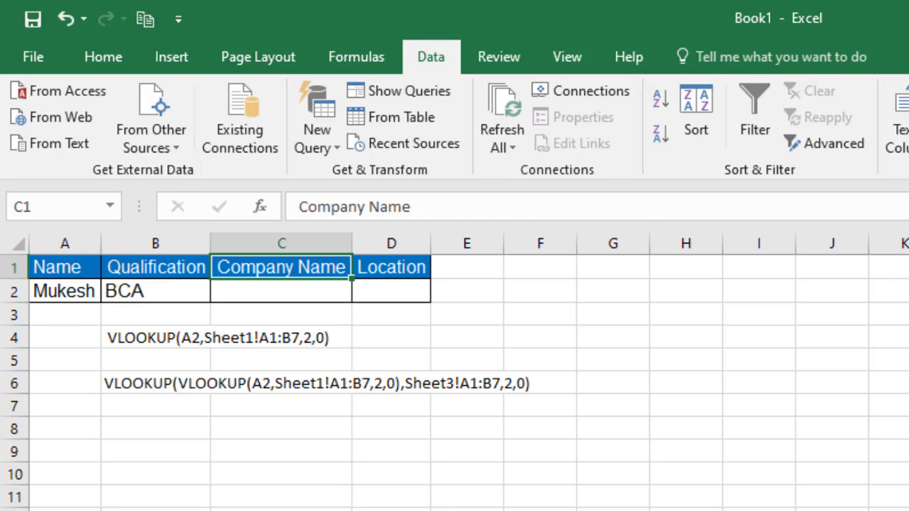
{"action": "key", "text": "Down"}
{"action": "type", "text": "=vl"}
{"action": "key", "text": "Tab"}
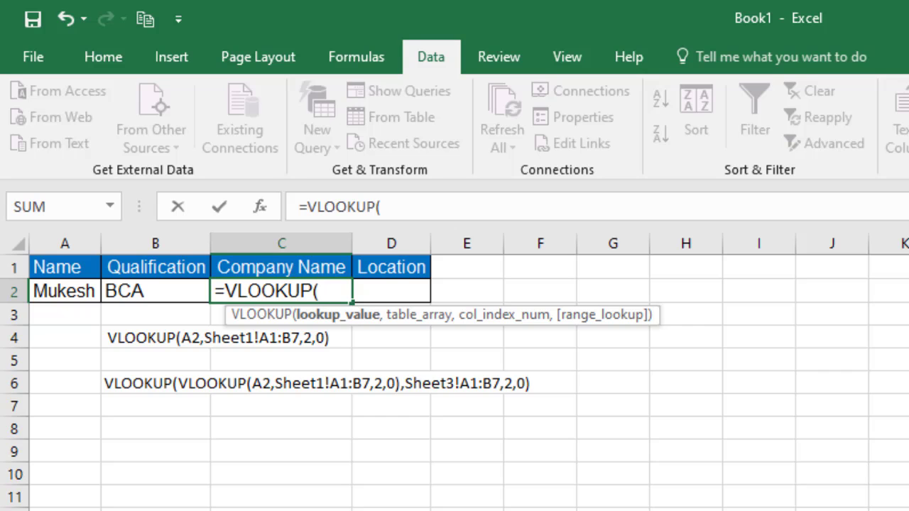
{"action": "key", "text": "ctrl+v"}
{"action": "type", "text": ","}
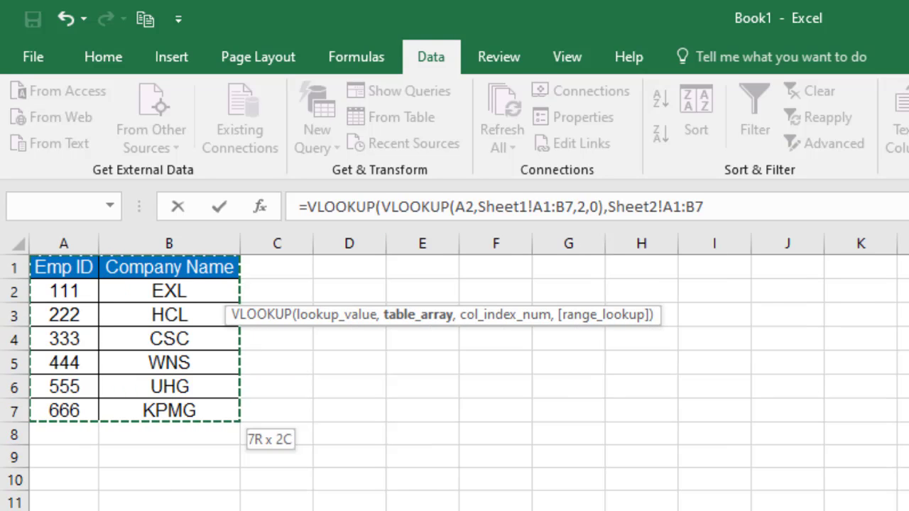
{"action": "type", "text": ",2,0"}
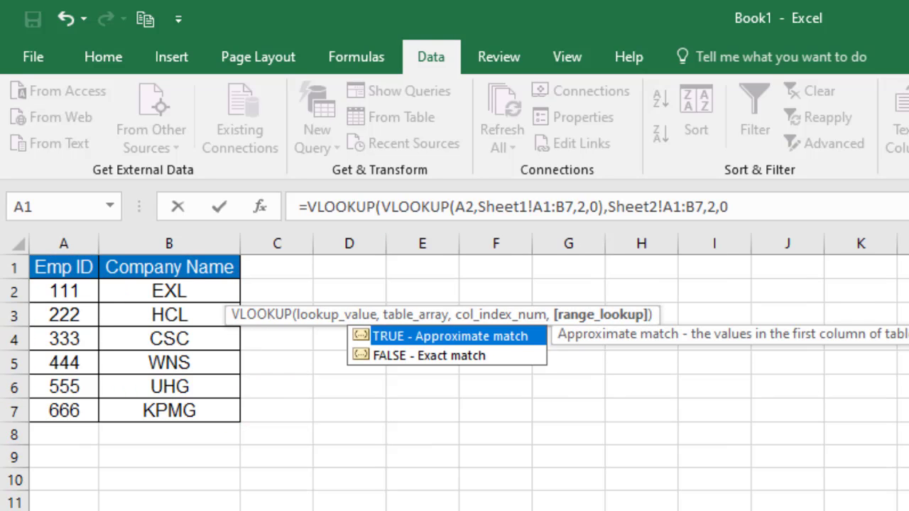
{"action": "type", "text": ")"}
{"action": "key", "text": "Return"}
{"action": "key", "text": "Up"}
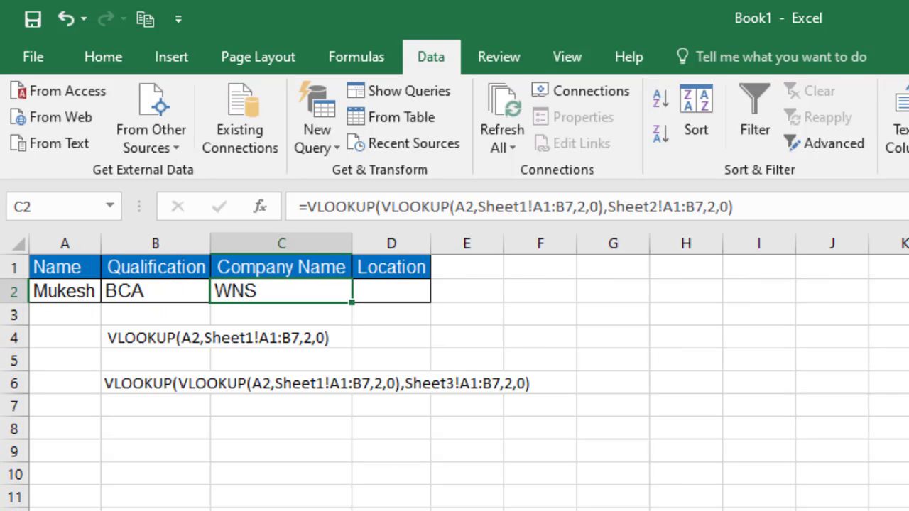
Check the Qualification and Location table on Sheet4, and start a VLOOKUP in Location cell D2 with B2 as lookup value
{"action": "key", "text": "Right"}
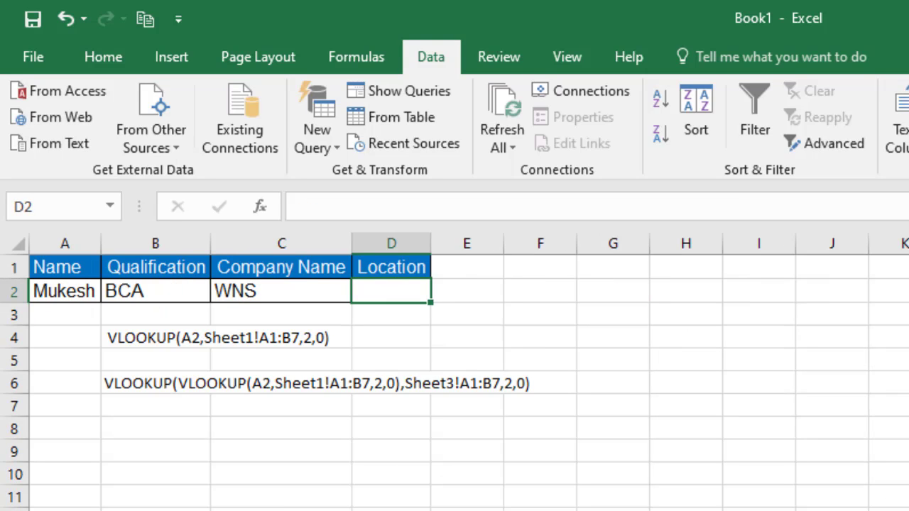
{"action": "key", "text": "Down"}
{"action": "key", "text": "Up"}
{"action": "key", "text": "ctrl+Page_Down"}
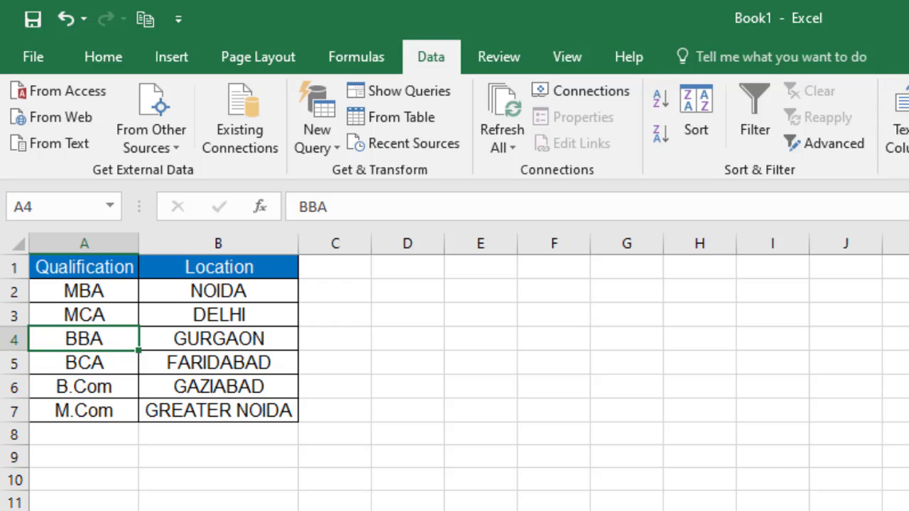
{"action": "key", "text": "ctrl+Page_Down"}
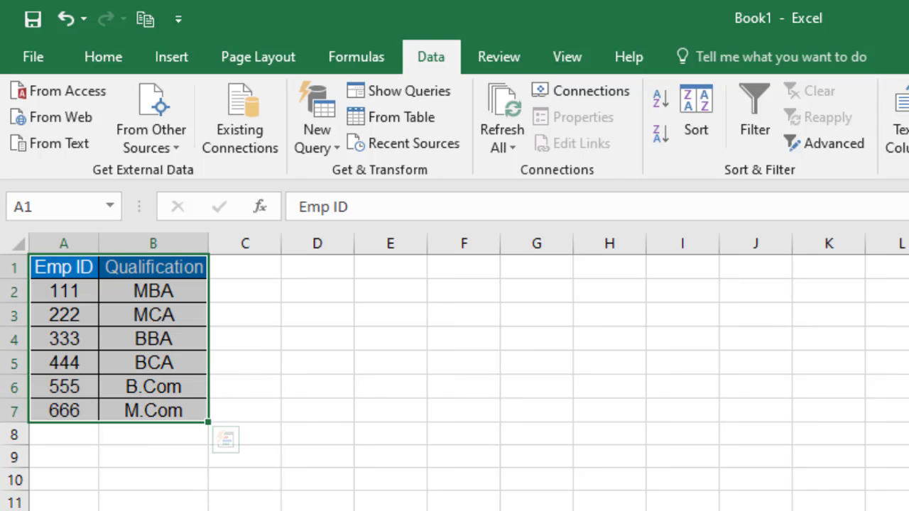
{"action": "key", "text": "ctrl+Page_Up"}
{"action": "key", "text": "ctrl+Page_Up"}
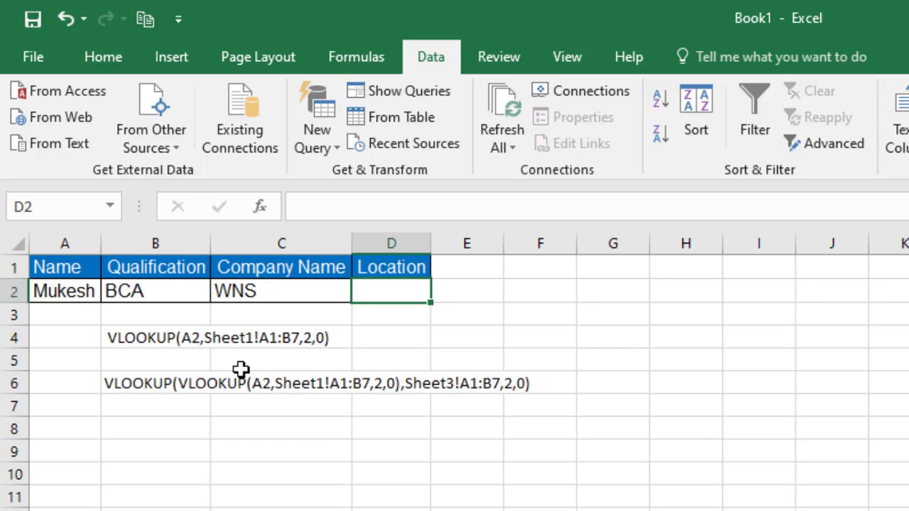
{"action": "left_click", "coordinate": [170, 275]}
{"action": "left_click", "coordinate": [367, 286]}
{"action": "type", "text": "=vl"}
{"action": "key", "text": "Tab"}
{"action": "key", "text": "Left"}
{"action": "key", "text": "Left"}
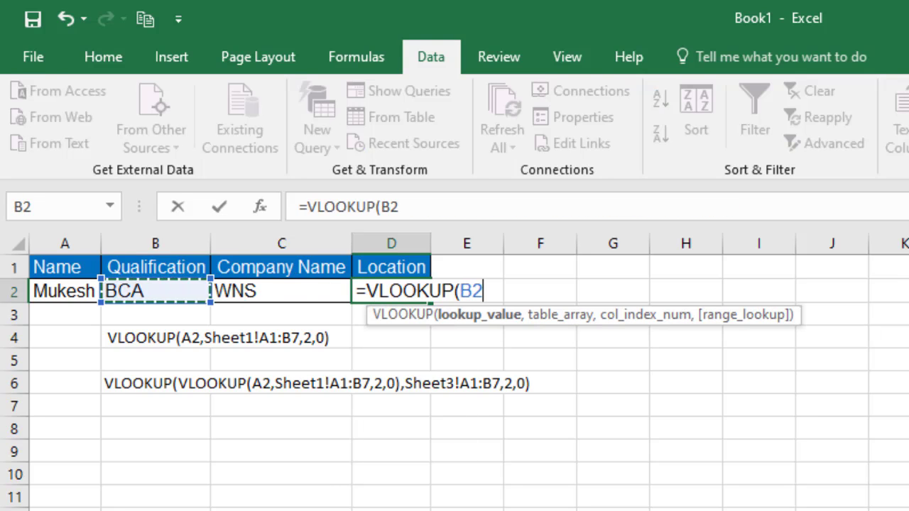
{"action": "type", "text": ","}
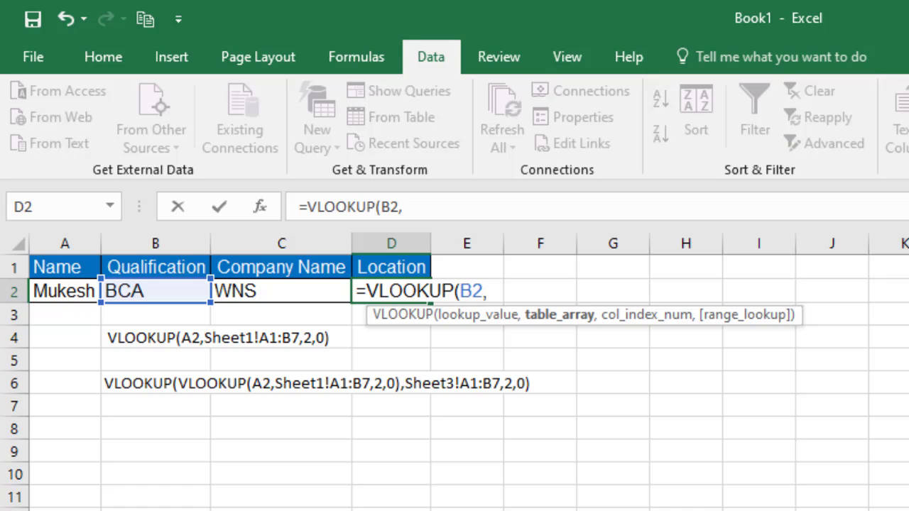
Complete the VLOOKUP in D2 with table array Sheet4!A1:B7, column index 2 and range lookup 0
{"action": "key", "text": "ctrl+Page_Down"}
{"action": "key", "text": "ctrl+Home"}
{"action": "key", "text": "ctrl+shift+Right"}
{"action": "key", "text": "ctrl+shift+Down"}
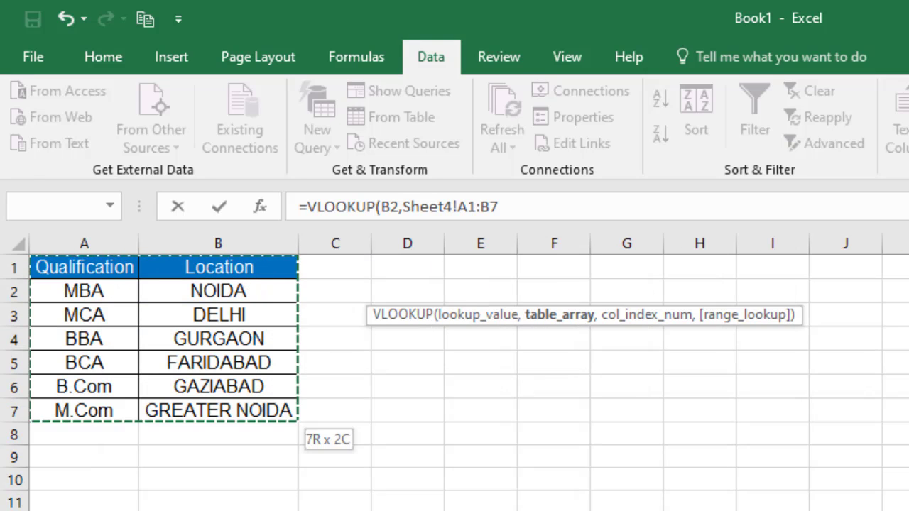
{"action": "type", "text": ",2,0)"}
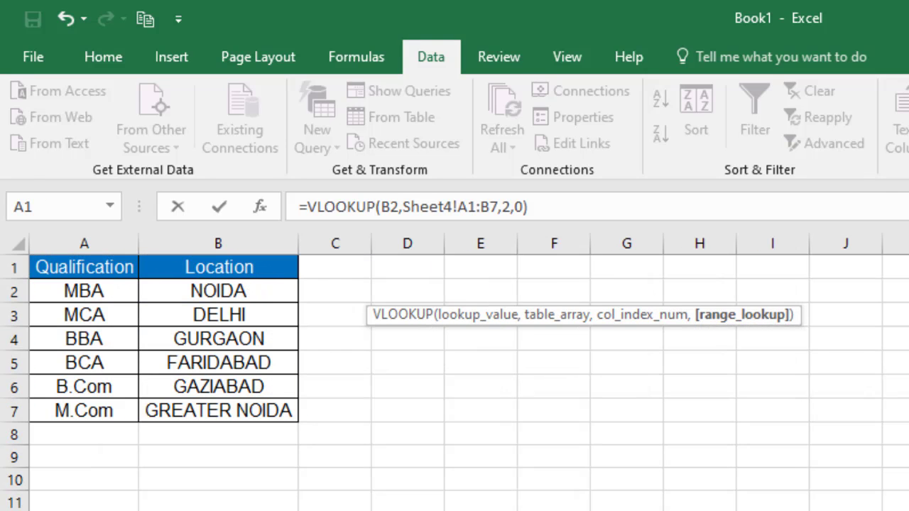
{"action": "key", "text": "Return"}
Copy the nested VLOOKUP formula text from Company Name cell C2 without its equals sign, leaving the cell's formula unedited
{"action": "key", "text": "Up"}
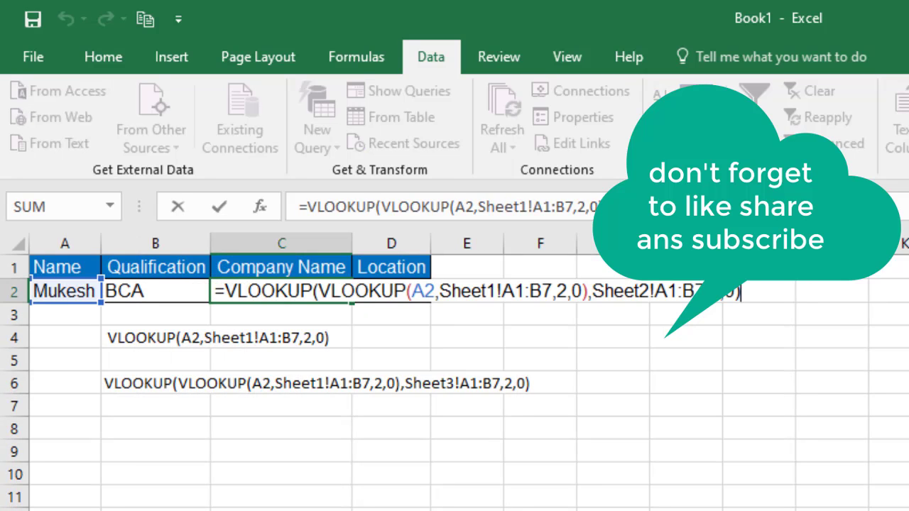
{"action": "key", "text": "ctrl+shift+Left"}
{"action": "key", "text": "ctrl+shift+Left"}
{"action": "key", "text": "ctrl+shift+Left"}
{"action": "key", "text": "ctrl+shift+Left"}
{"action": "key", "text": "ctrl+shift+Left"}
{"action": "key", "text": "ctrl+shift+Left"}
{"action": "key", "text": "ctrl+shift+Left"}
{"action": "key", "text": "ctrl+shift+Left"}
{"action": "key", "text": "ctrl+shift+Left"}
{"action": "key", "text": "ctrl+shift+Left"}
{"action": "key", "text": "ctrl+shift+Left"}
{"action": "key", "text": "ctrl+shift+Left"}
{"action": "key", "text": "ctrl+shift+Left"}
{"action": "key", "text": "ctrl+shift+Left"}
{"action": "key", "text": "shift+Right"}
{"action": "key", "text": "ctrl+c"}
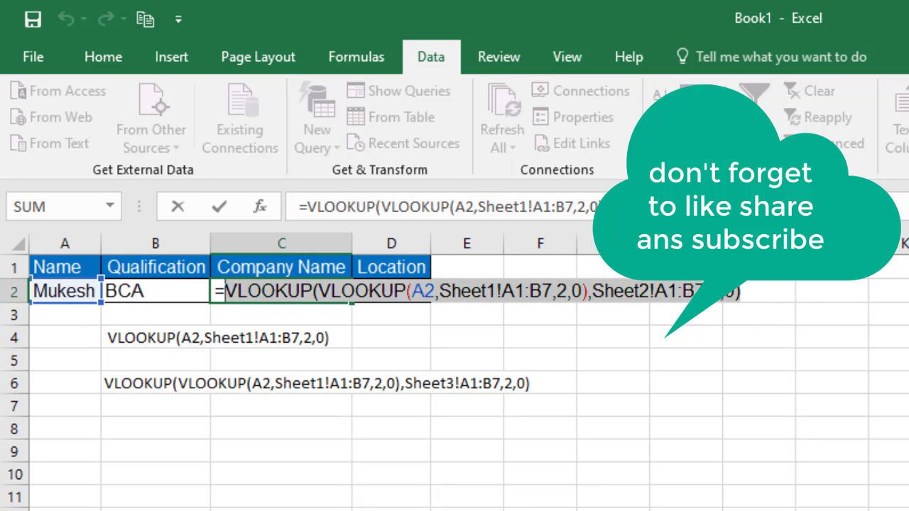
{"action": "key", "text": "Escape"}
Paste VLOOKUP(VLOOKUP(A2,Sheet1!A1:B7,2,0),Sheet2!A1:B7,2,0) as plain text into cell B8
{"action": "key", "text": "Down"}
{"action": "key", "text": "Down"}
{"action": "key", "text": "Down"}
{"action": "key", "text": "Down"}
{"action": "key", "text": "Down"}
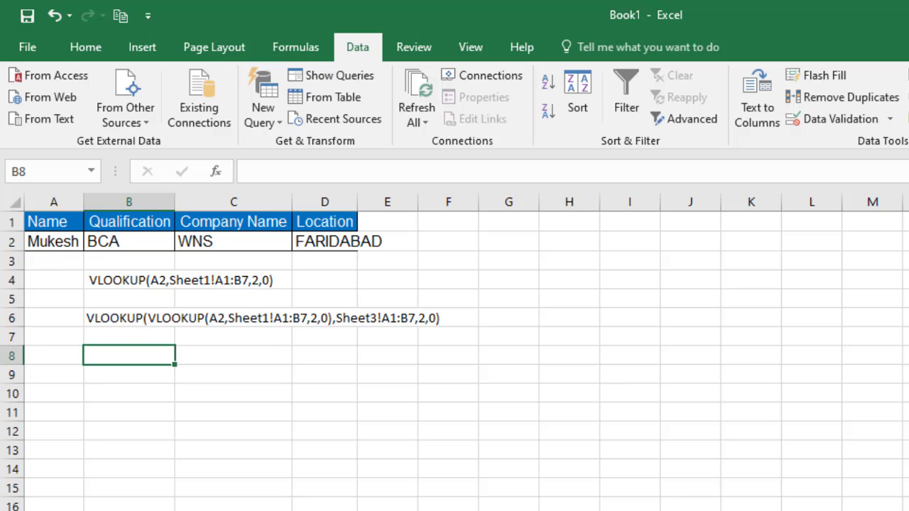
{"action": "key", "text": "F2"}
{"action": "key", "text": "ctrl+v"}
{"action": "key", "text": "Return"}
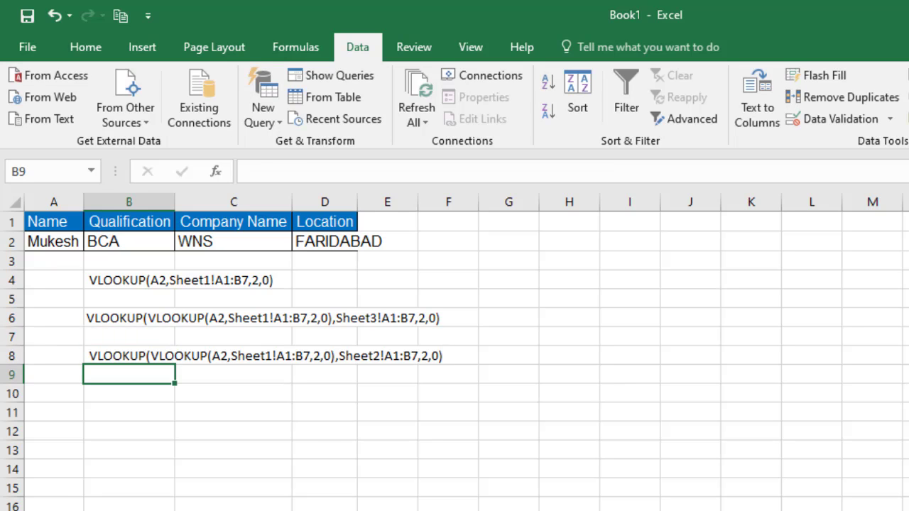
Copy D2's formula without its equals sign and paste VLOOKUP(B2,Sheet4!A1:B7,2,0) as plain text into cell B10
{"action": "key", "text": "Up"}
{"action": "double_click", "coordinate": [337, 240]}
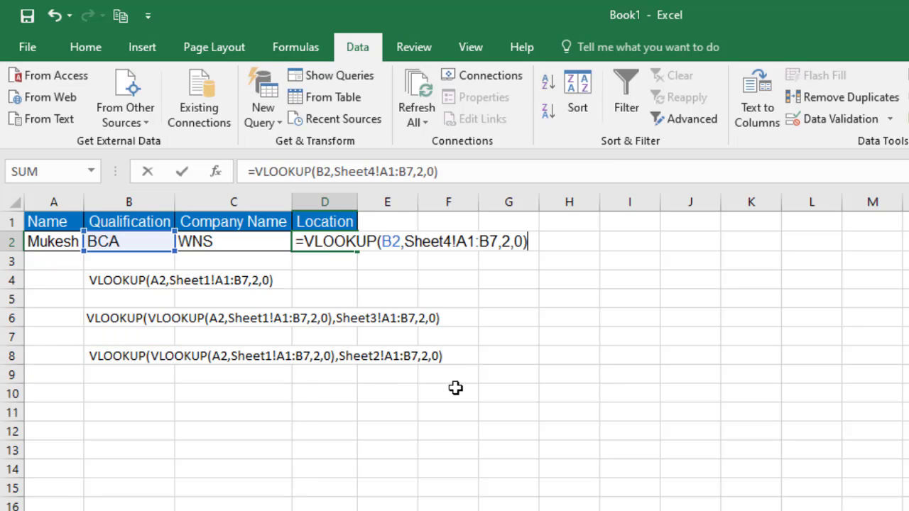
{"action": "key", "text": "shift+Left"}
{"action": "key", "text": "shift+Left"}
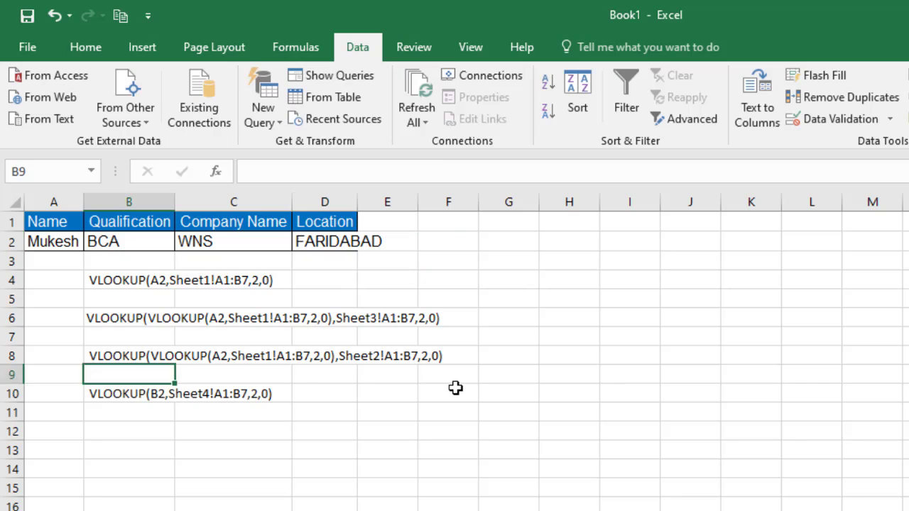
{"action": "key", "text": "Up"}
{"action": "key", "text": "Up"}
{"action": "key", "text": "Up"}
{"action": "key", "text": "Up"}
{"action": "key", "text": "Up"}
{"action": "key", "text": "Up"}
{"action": "key", "text": "Up"}
{"action": "key", "text": "Up"}
{"action": "key", "text": "Right"}
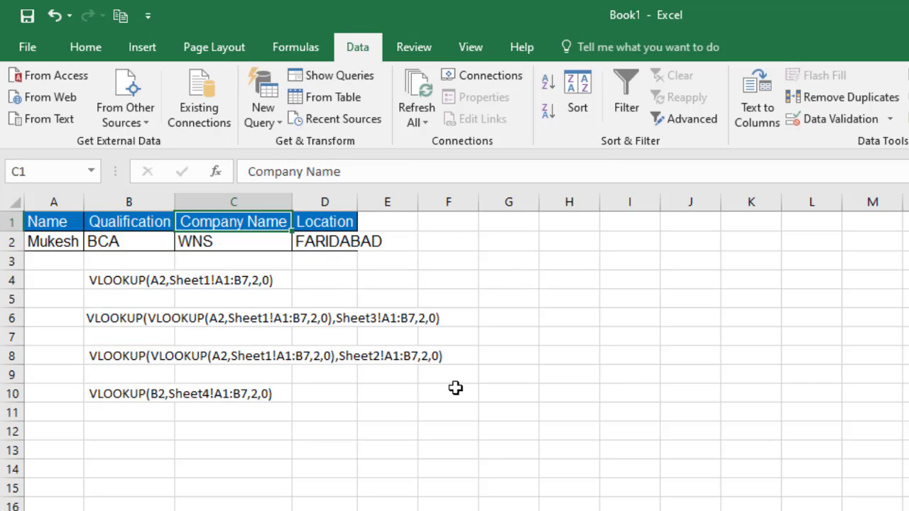
{"action": "key", "text": "Left"}
{"action": "key", "text": "Down"}
{"action": "key", "text": "Down"}
{"action": "key", "text": "Up"}
{"action": "key", "text": "Left"}
{"action": "key", "text": "Up"}
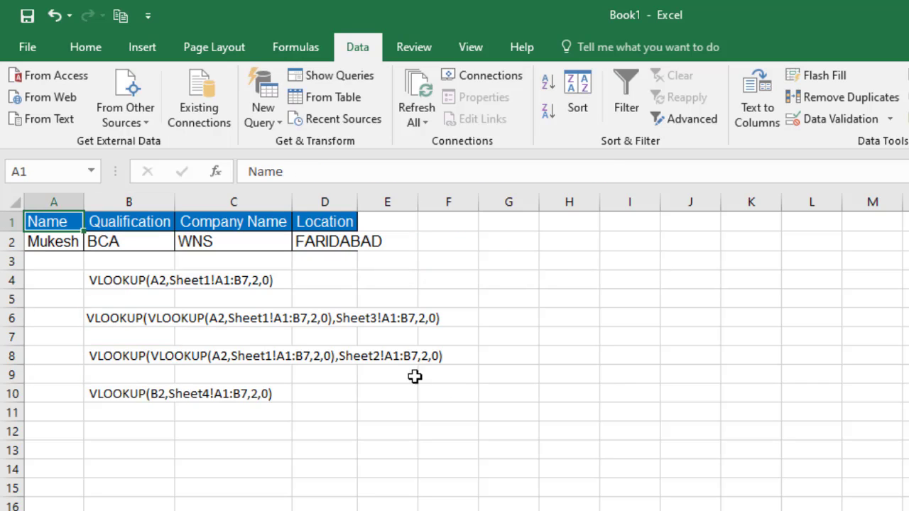
Test the formulas by choosing the second name in A2's drop-down list, and reselect the fourth name
{"action": "left_click", "coordinate": [62, 240]}
{"action": "left_click", "coordinate": [94, 244]}
{"action": "left_click", "coordinate": [67, 269]}
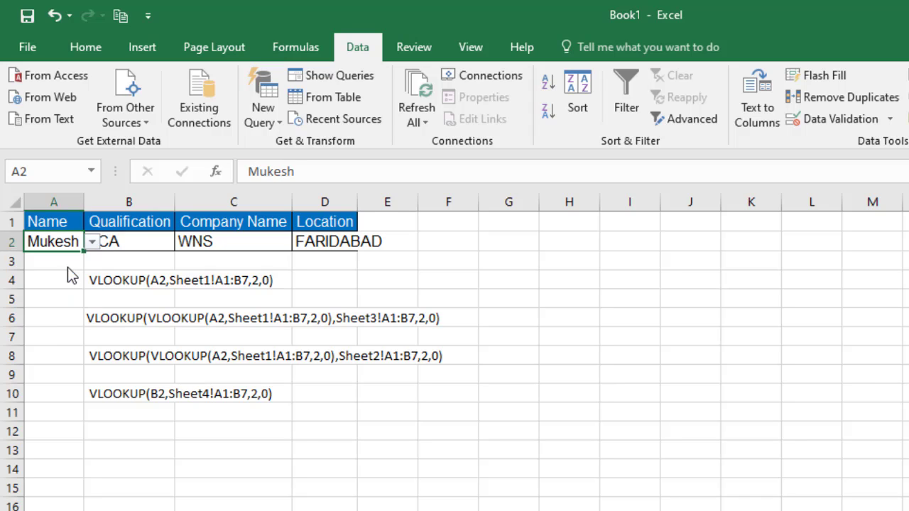
{"action": "left_click", "coordinate": [92, 243]}
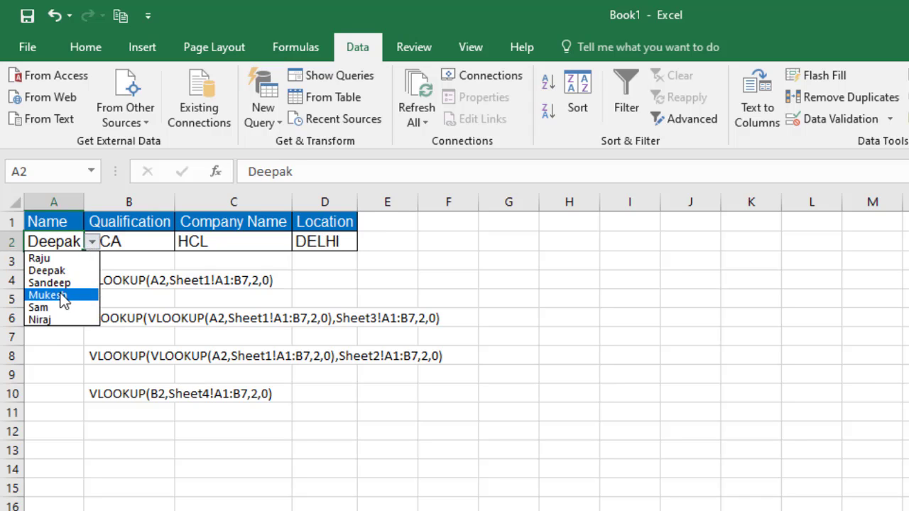
{"action": "left_click", "coordinate": [61, 294]}
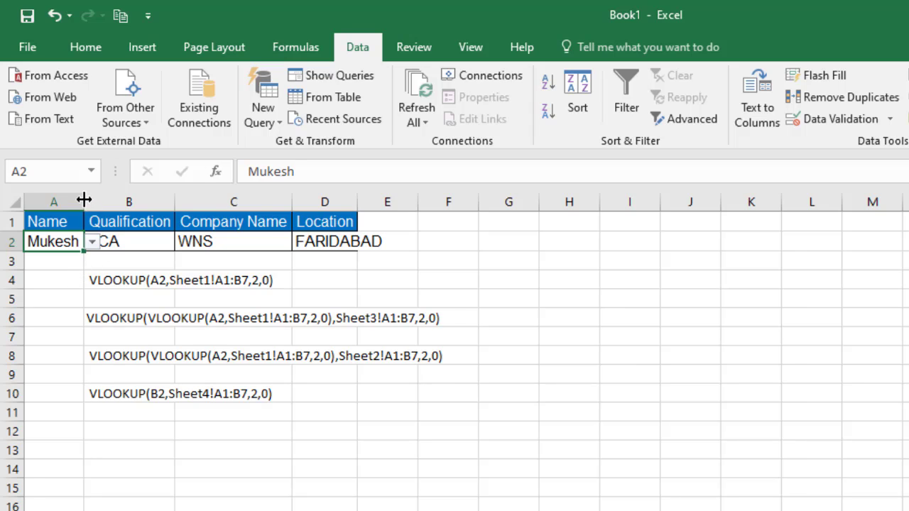
Widen column A of the result sheet slightly
{"action": "left_click_drag", "start_coordinate": [84, 200], "coordinate": [107, 199]}
{"action": "left_click", "coordinate": [134, 262]}
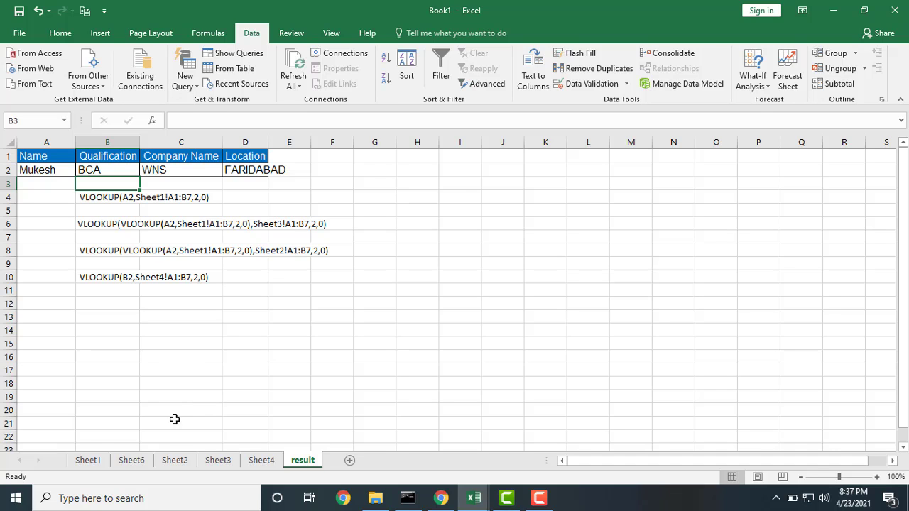
Trace the selected name's Emp ID on Sheet1 and its company on Sheet2, and compare with C2 on the result sheet
{"action": "left_click", "coordinate": [133, 460]}
{"action": "left_click", "coordinate": [99, 461]}
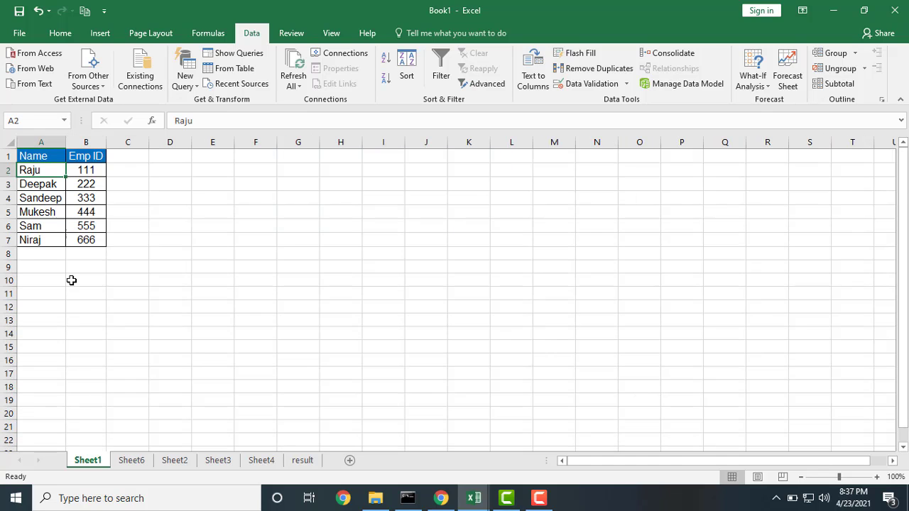
{"action": "left_click", "coordinate": [38, 213]}
{"action": "left_click", "coordinate": [92, 213]}
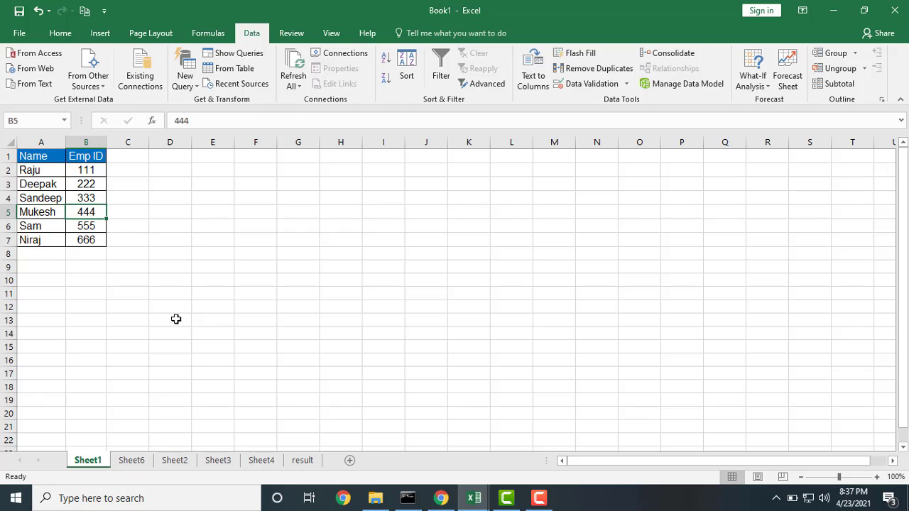
{"action": "left_click", "coordinate": [174, 462]}
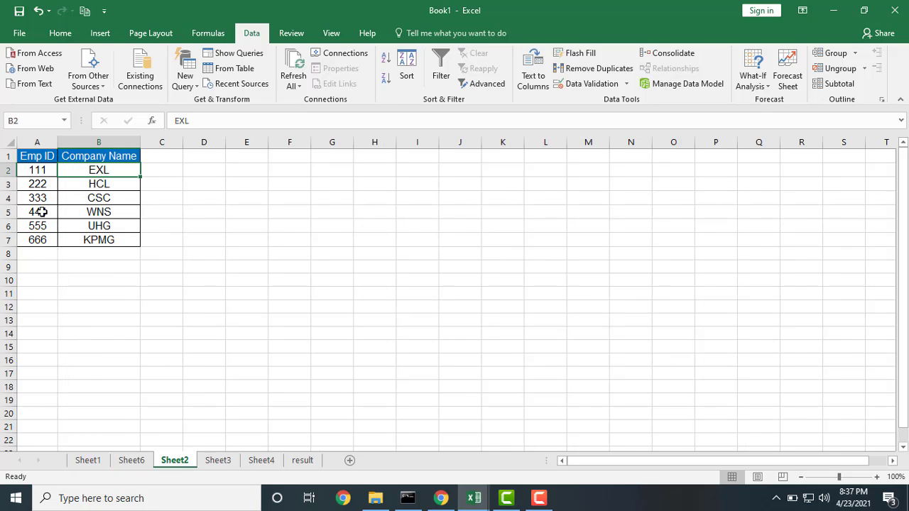
{"action": "left_click", "coordinate": [95, 211]}
{"action": "left_click", "coordinate": [299, 462]}
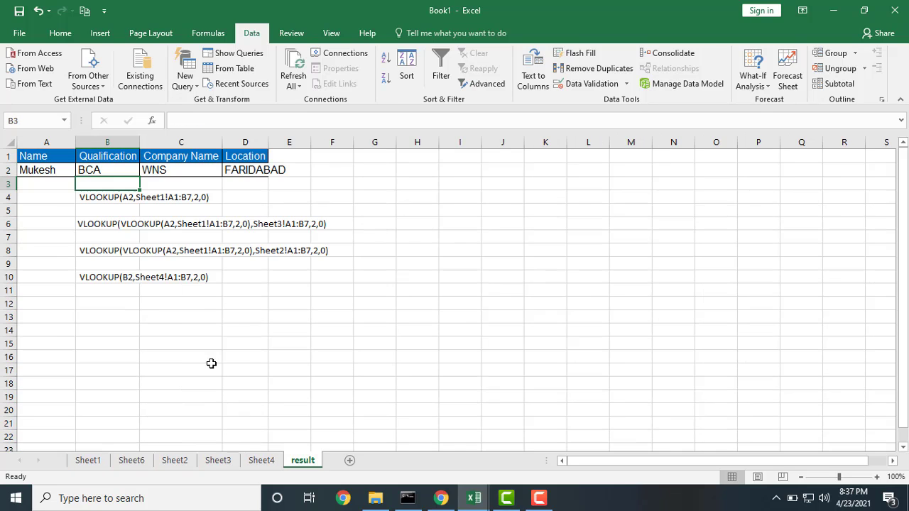
{"action": "left_click", "coordinate": [164, 172]}
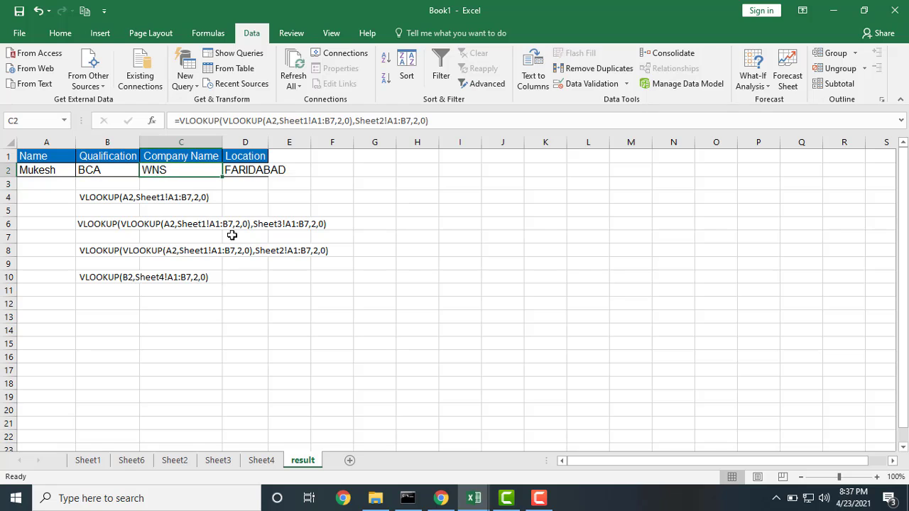
Trace the matching qualification on Sheet3 and its location on Sheet4, and compare with the Location cell D2 on the result sheet
{"action": "left_click", "coordinate": [218, 460]}
{"action": "left_click", "coordinate": [39, 212]}
{"action": "left_click", "coordinate": [81, 212]}
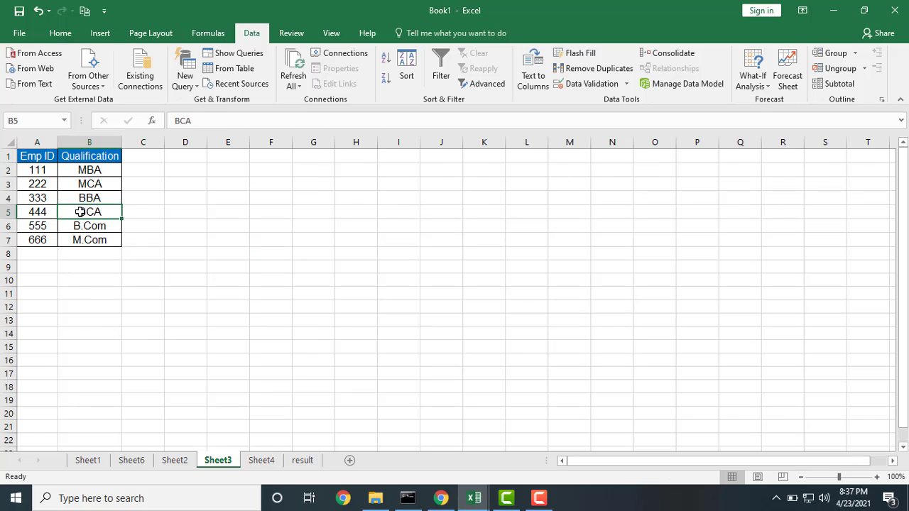
{"action": "left_click", "coordinate": [257, 463]}
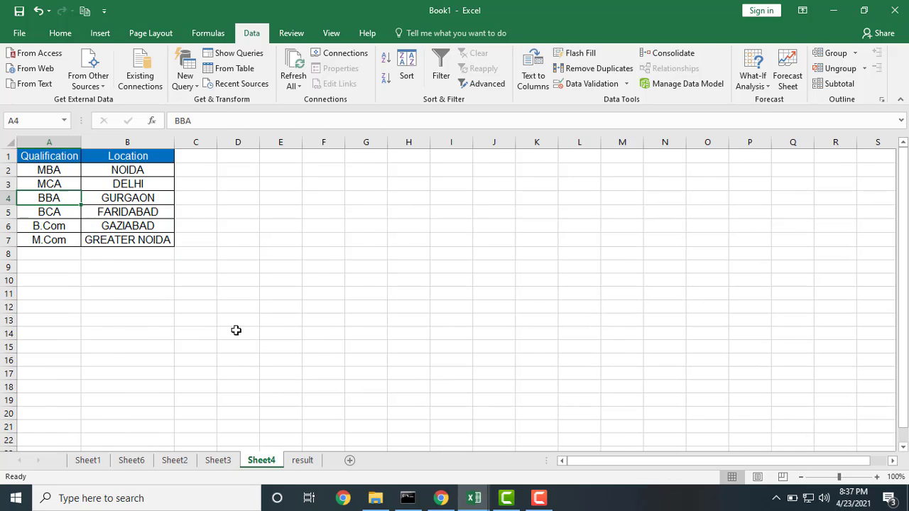
{"action": "left_click", "coordinate": [298, 462]}
{"action": "left_click", "coordinate": [236, 170]}
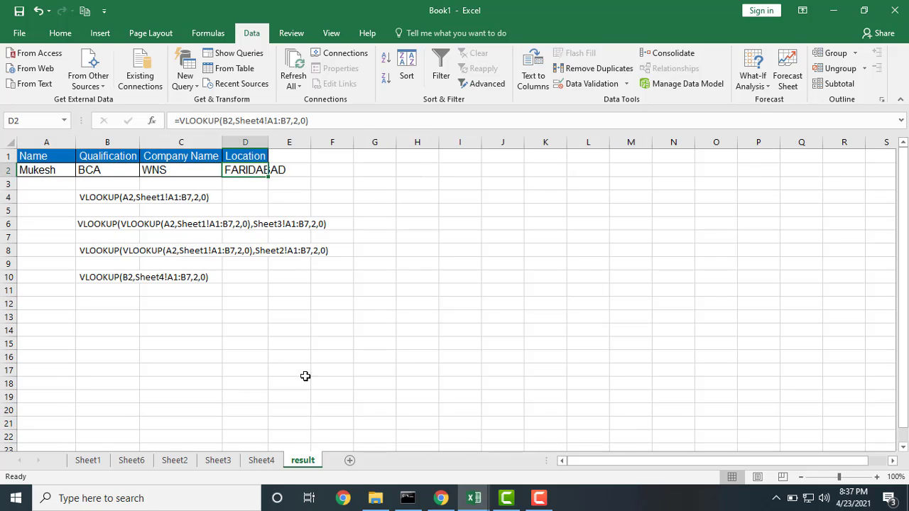
{"action": "left_click", "coordinate": [261, 460]}
{"action": "left_click", "coordinate": [53, 209]}
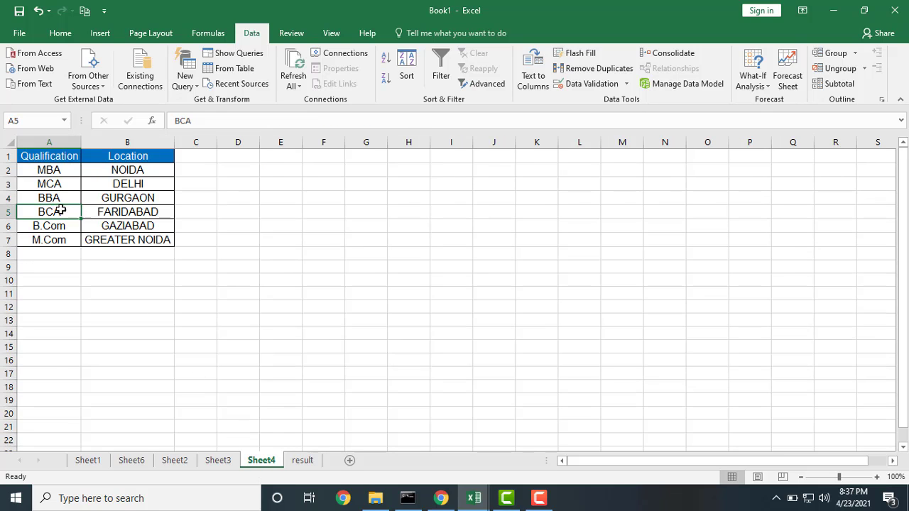
{"action": "left_click", "coordinate": [111, 212]}
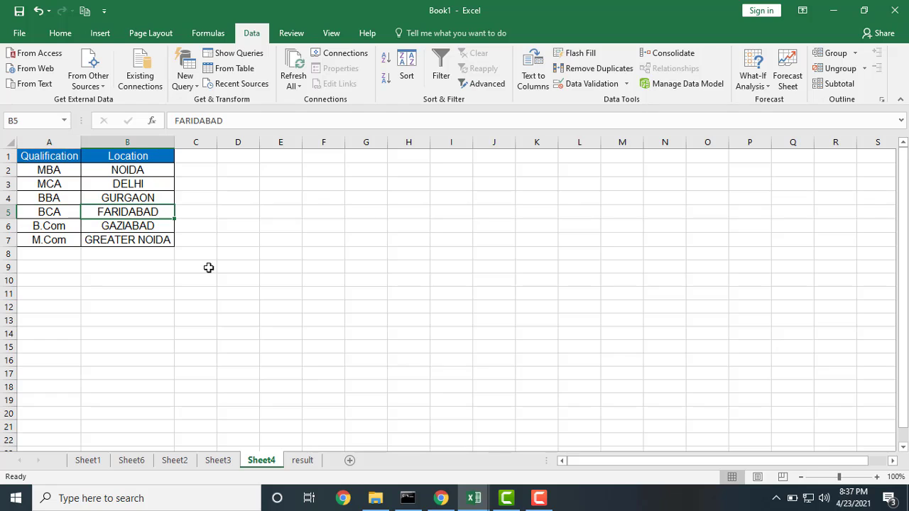
{"action": "left_click", "coordinate": [302, 460]}
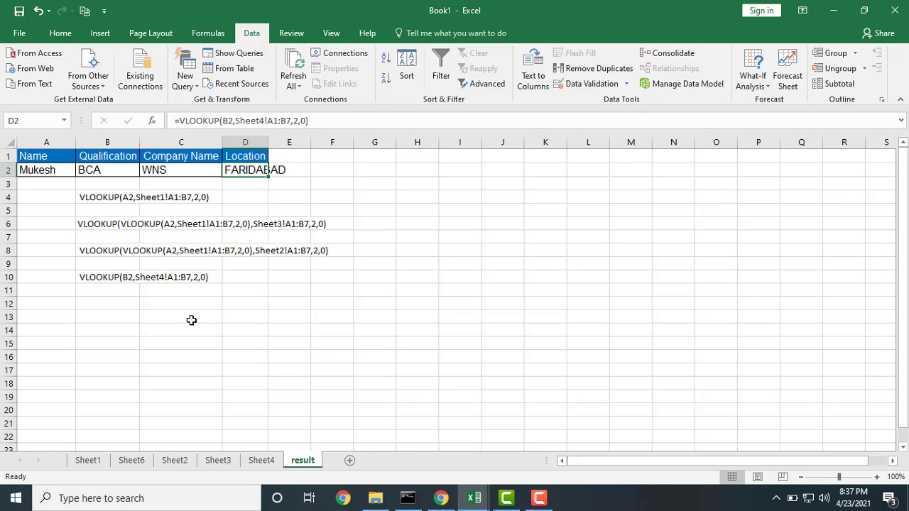
Choose the fifth name from the drop-down list in A2 of the result sheet to test the lookups
{"action": "left_click", "coordinate": [58, 170]}
{"action": "left_click", "coordinate": [88, 173]}
{"action": "left_click", "coordinate": [58, 169]}
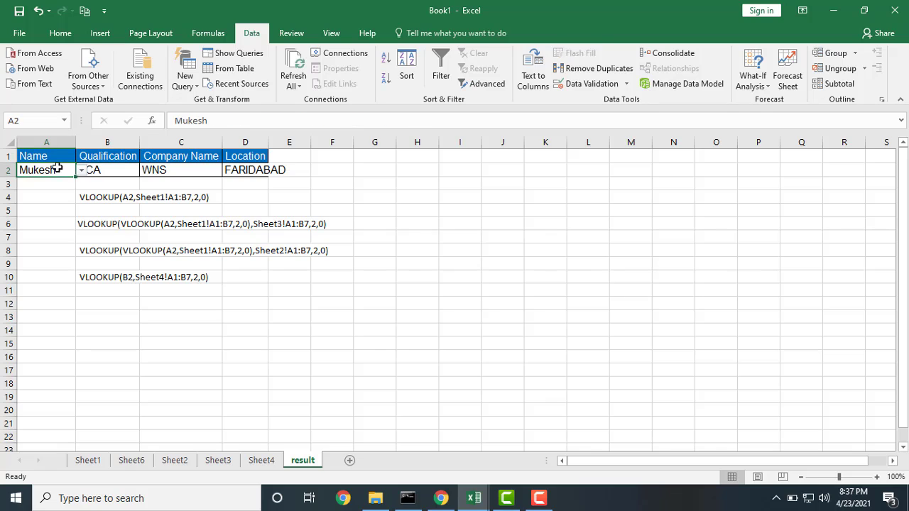
{"action": "left_click", "coordinate": [81, 171]}
{"action": "left_click", "coordinate": [67, 214]}
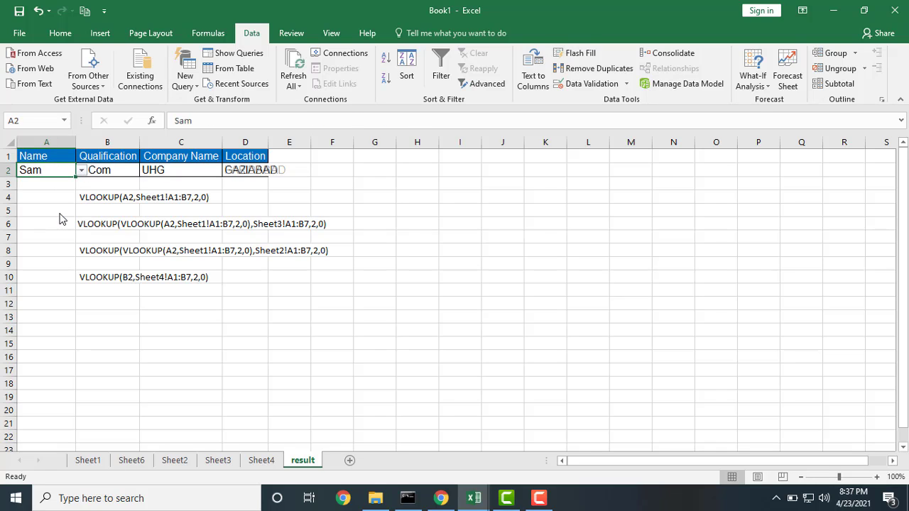
{"action": "left_click", "coordinate": [131, 193]}
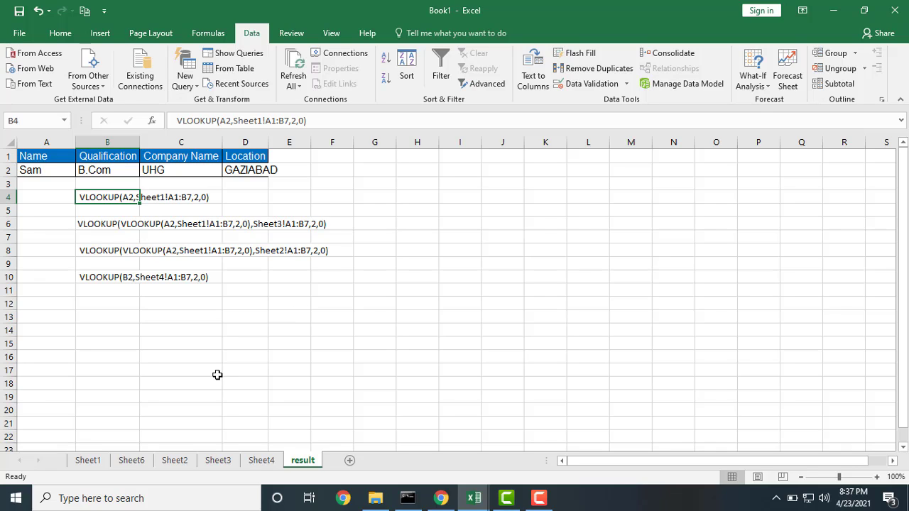
Trace the selected name's Emp ID on Sheet1 and its company on Sheet2, and compare with Company Name cell C2 on the result sheet
{"action": "left_click", "coordinate": [88, 461]}
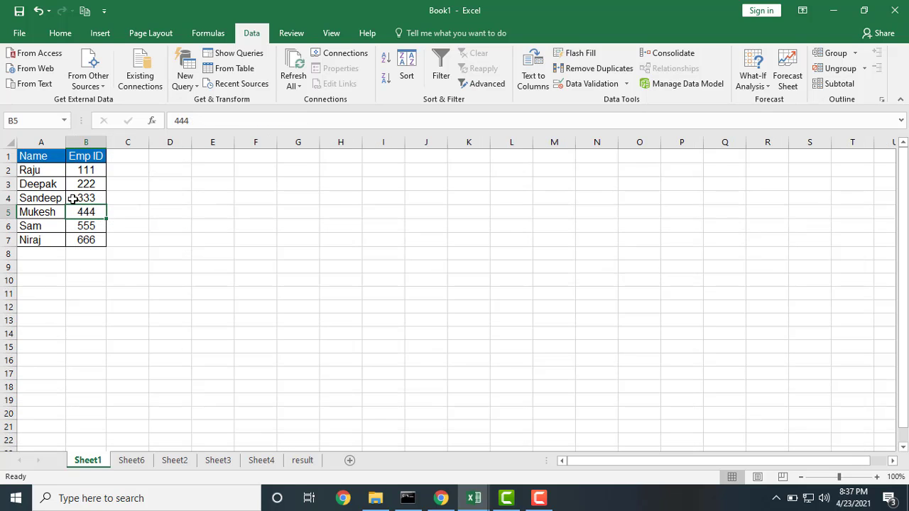
{"action": "left_click", "coordinate": [95, 226]}
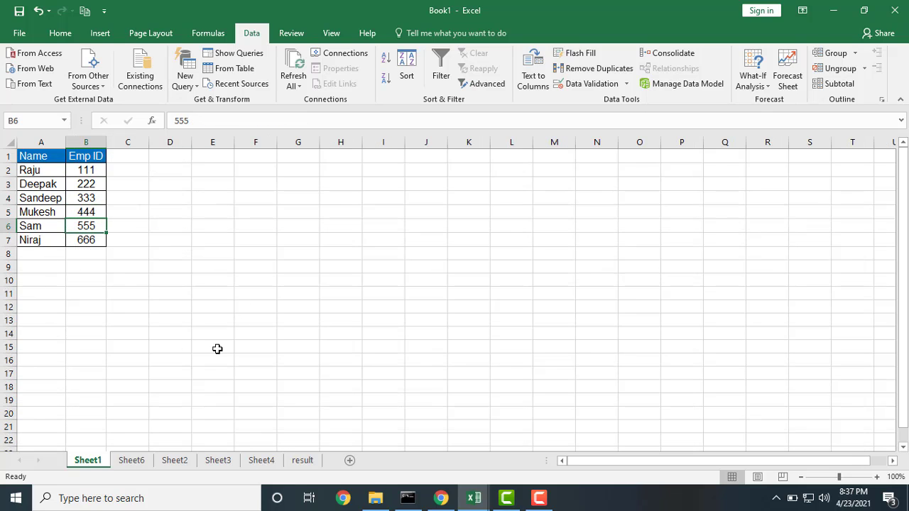
{"action": "left_click", "coordinate": [176, 461]}
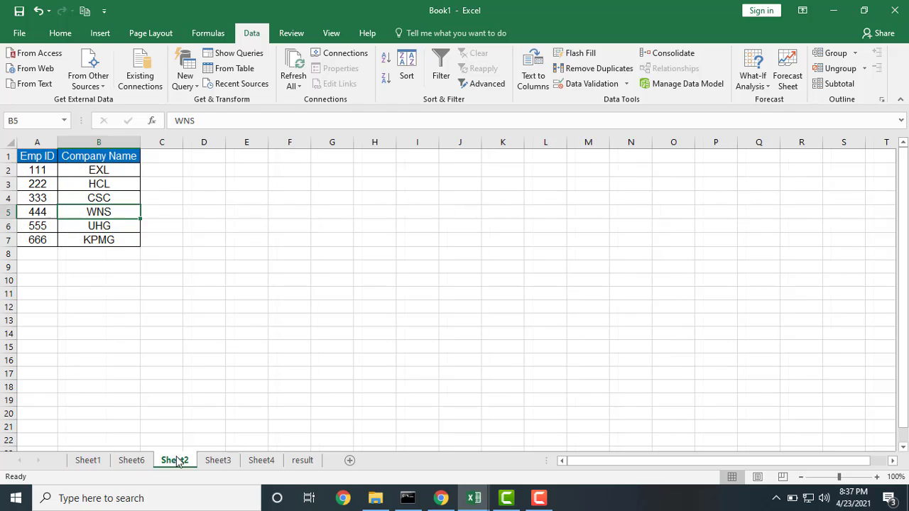
{"action": "left_click", "coordinate": [45, 224]}
{"action": "left_click", "coordinate": [86, 226]}
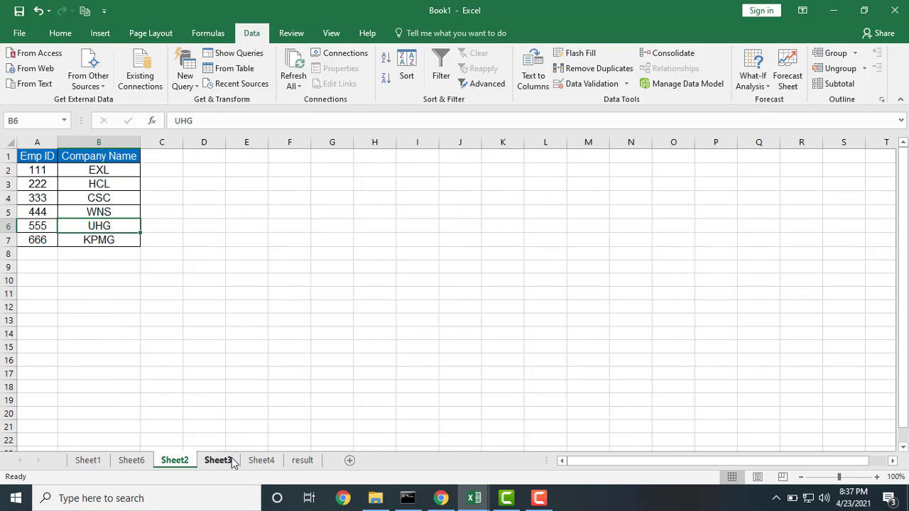
{"action": "left_click", "coordinate": [297, 461]}
{"action": "left_click", "coordinate": [165, 168]}
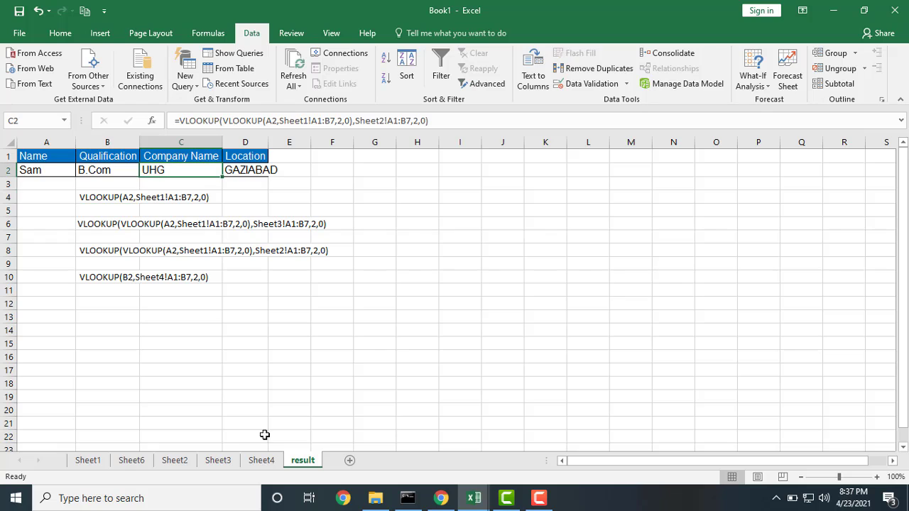
Find the qualification for the same Emp ID on Sheet3 and compare it with Qualification cell B2 on the result sheet
{"action": "left_click", "coordinate": [182, 462]}
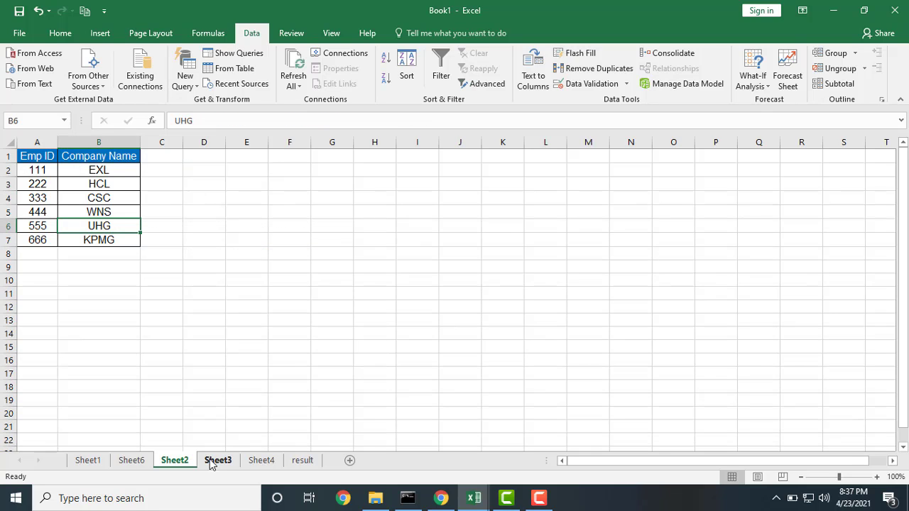
{"action": "left_click", "coordinate": [212, 461]}
{"action": "left_click", "coordinate": [87, 228]}
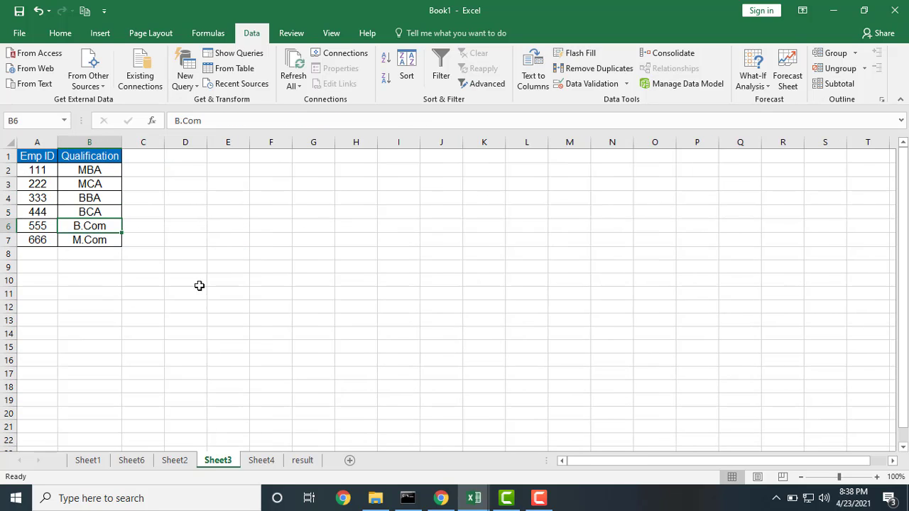
{"action": "left_click", "coordinate": [270, 460]}
{"action": "left_click", "coordinate": [303, 460]}
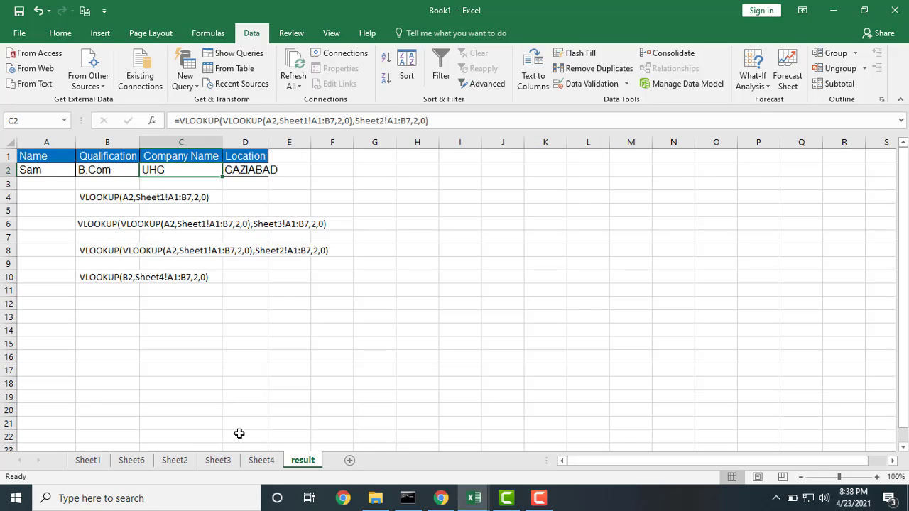
{"action": "left_click", "coordinate": [98, 172]}
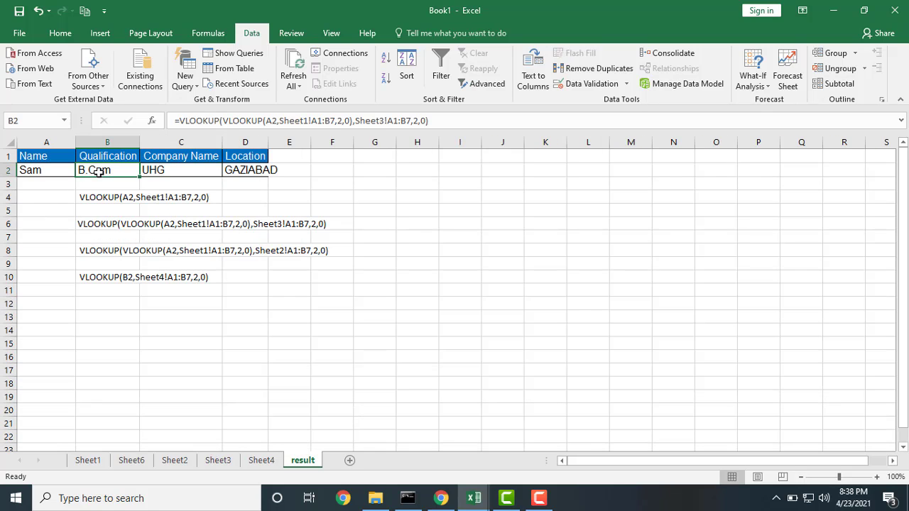
Find the location for that qualification on Sheet4 and compare it with Location cell D2 on the result sheet
{"action": "left_click", "coordinate": [260, 462]}
{"action": "left_click", "coordinate": [64, 226]}
{"action": "left_click", "coordinate": [103, 225]}
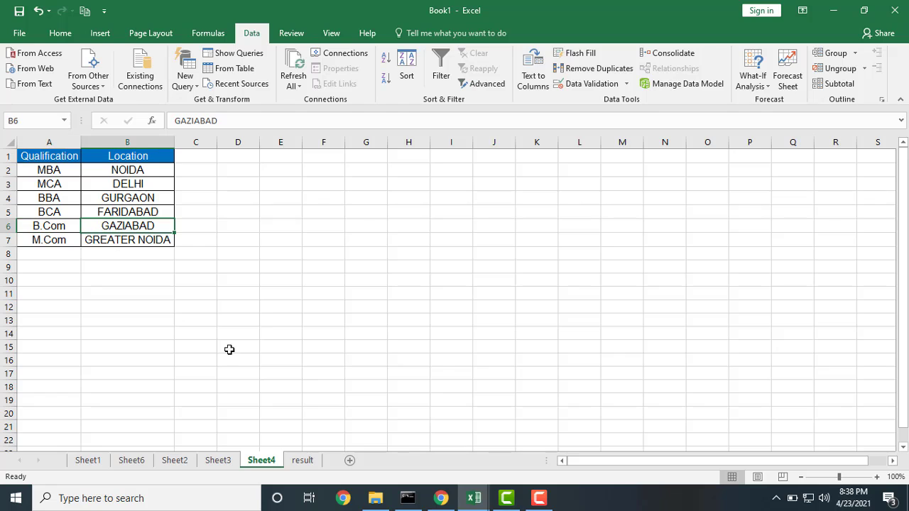
{"action": "left_click", "coordinate": [303, 460]}
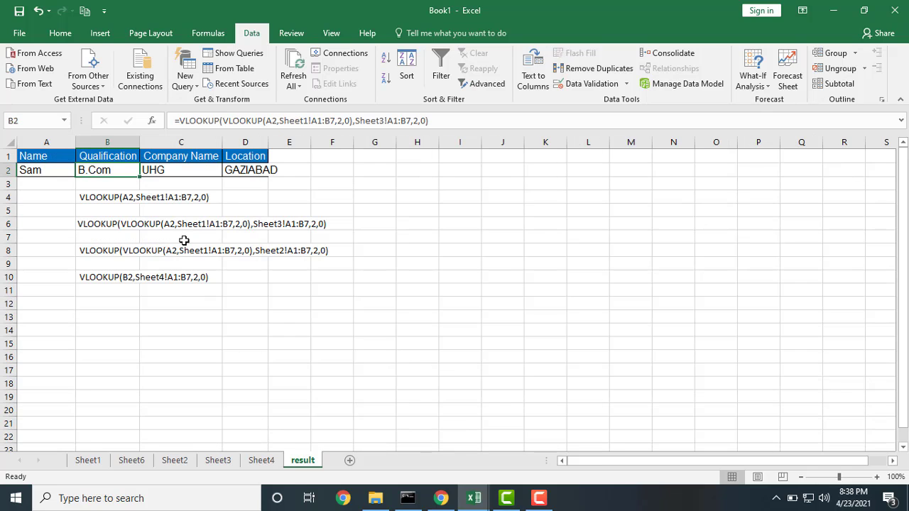
{"action": "left_click", "coordinate": [239, 175]}
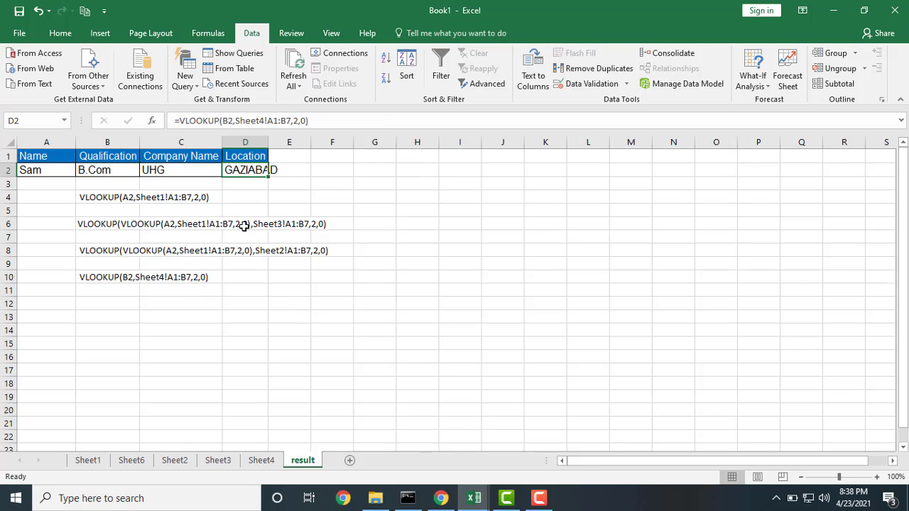
AutoFit the Location column D on the result sheet and review the company, qualification and name cells in row 2
{"action": "double_click", "coordinate": [270, 141]}
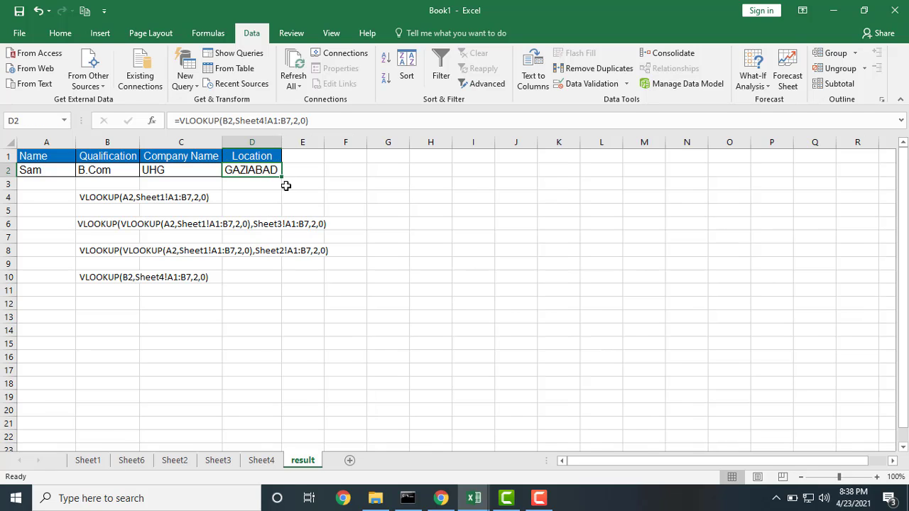
{"action": "left_click", "coordinate": [175, 172]}
{"action": "left_click", "coordinate": [93, 167]}
{"action": "left_click", "coordinate": [30, 171]}
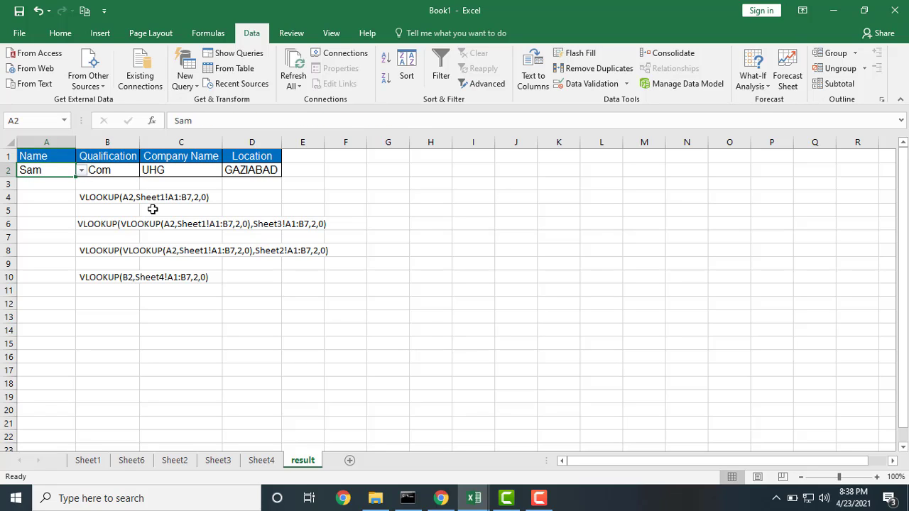
Examine the names offered by the drop-down list in A2 without changing the selection
{"action": "left_click", "coordinate": [82, 171]}
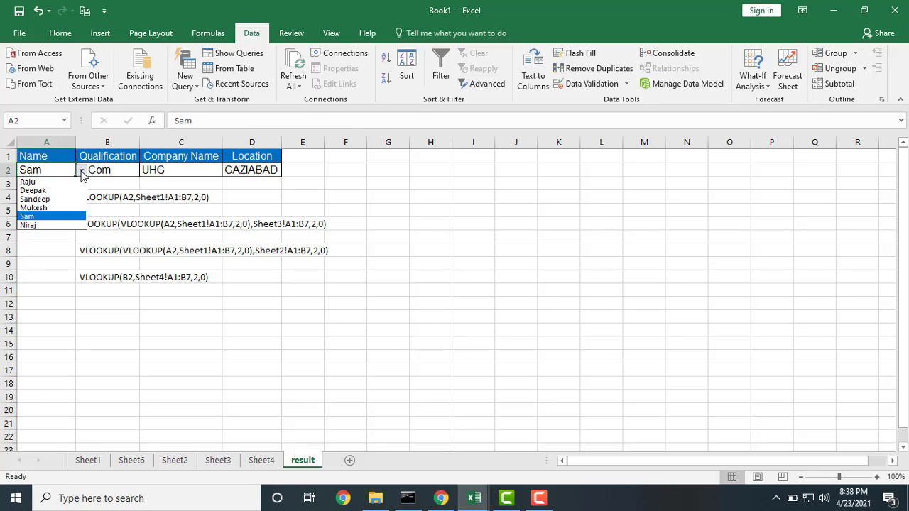
{"action": "left_click", "coordinate": [183, 240]}
{"action": "left_click", "coordinate": [82, 173]}
{"action": "left_click", "coordinate": [235, 228]}
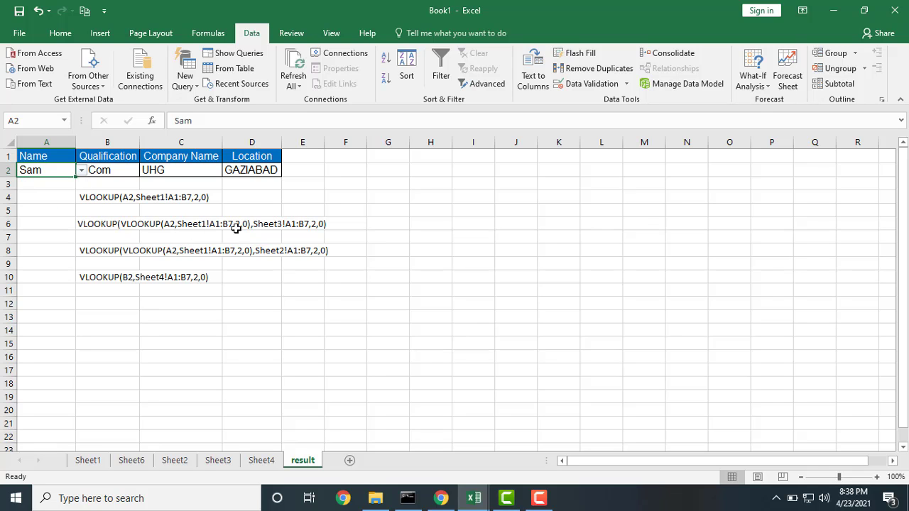
Add a List data validation to cell H4 of the result sheet with source =Sheet1!$B$2:$B$7
{"action": "left_click", "coordinate": [434, 199]}
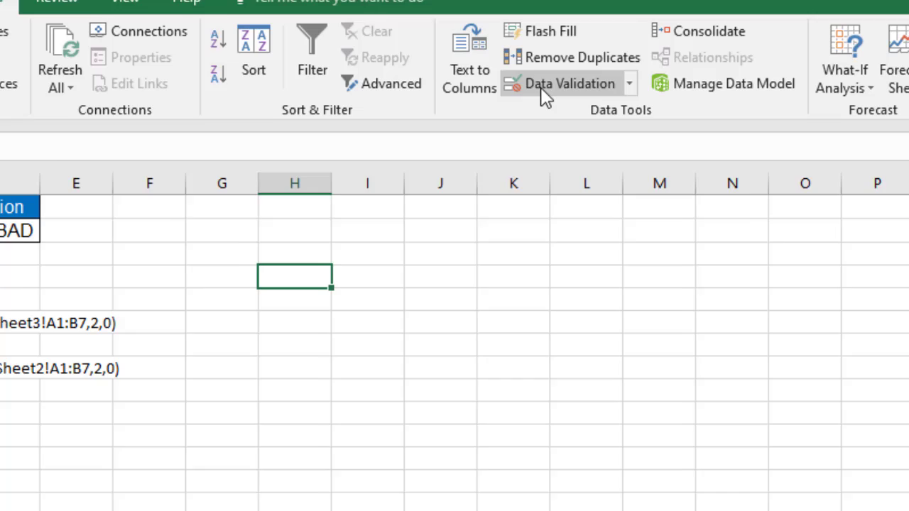
{"action": "left_click", "coordinate": [574, 85]}
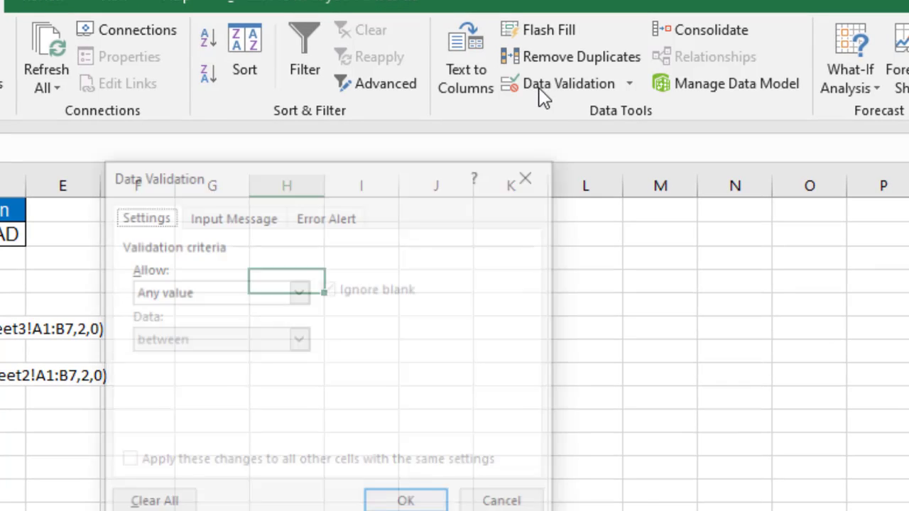
{"action": "left_click", "coordinate": [299, 292]}
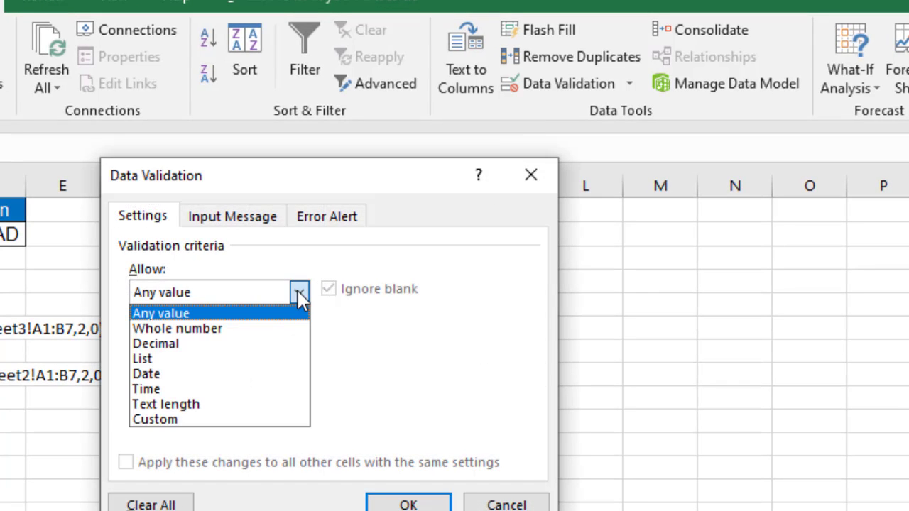
{"action": "left_click", "coordinate": [205, 361]}
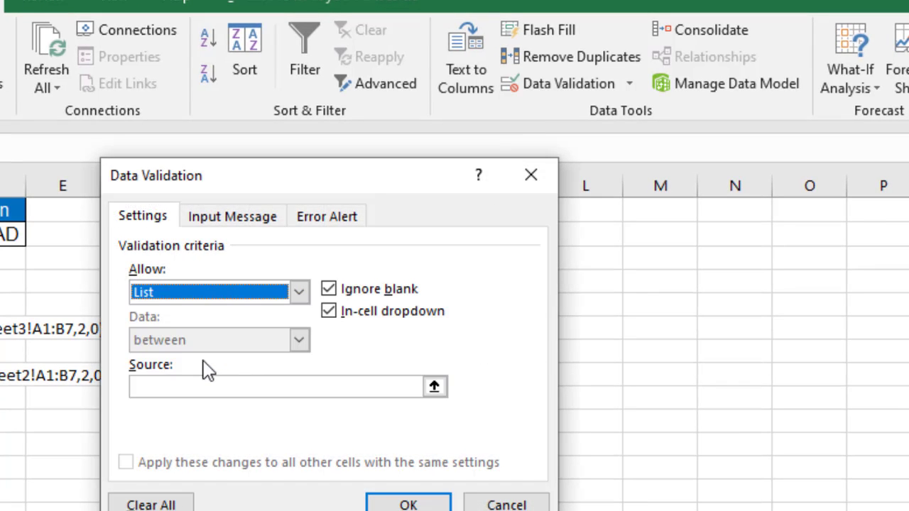
{"action": "left_click", "coordinate": [229, 384]}
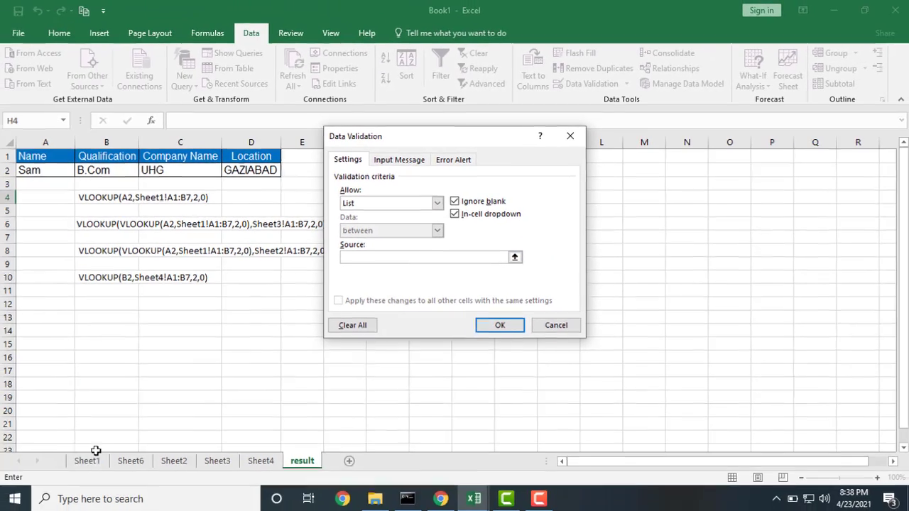
{"action": "left_click", "coordinate": [88, 460]}
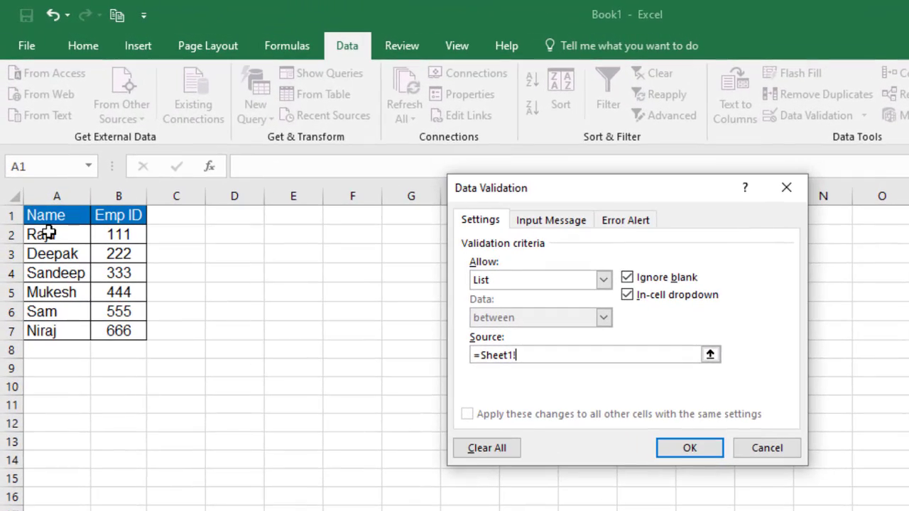
{"action": "left_click_drag", "start_coordinate": [116, 235], "coordinate": [118, 325]}
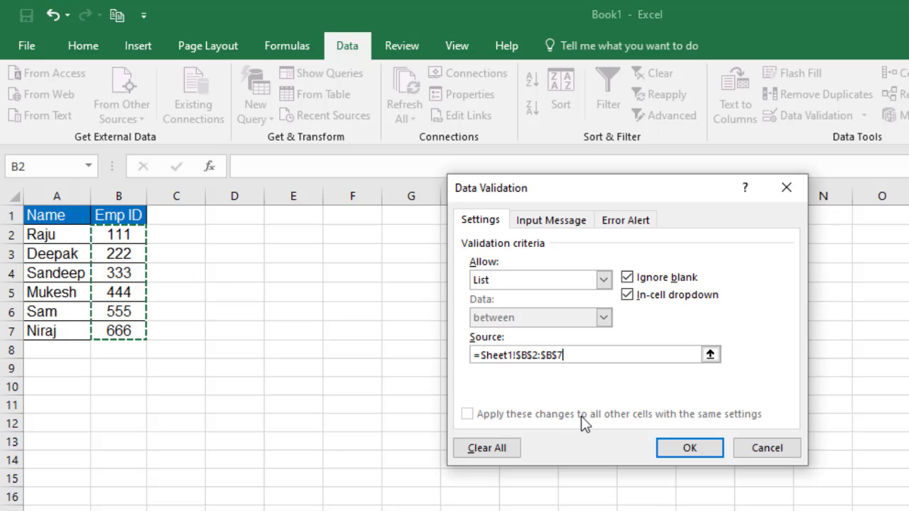
{"action": "left_click", "coordinate": [689, 448]}
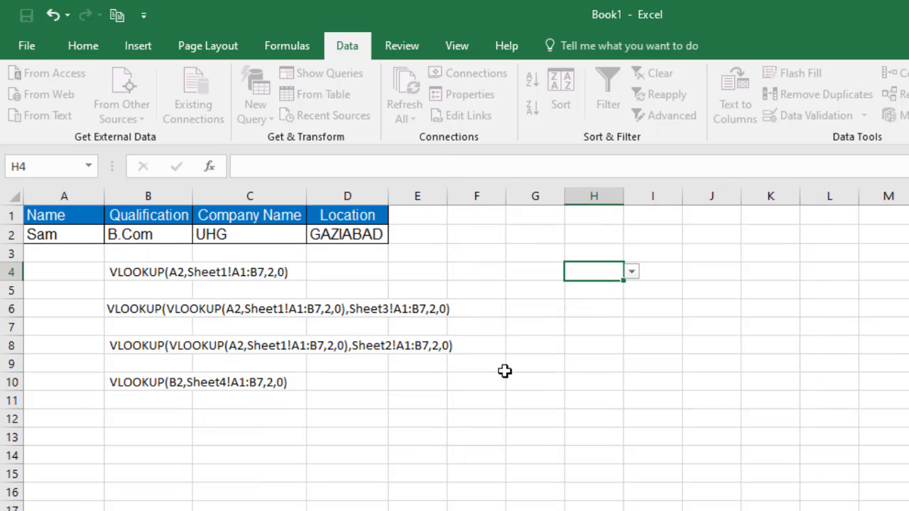
Test the drop-down in H4 by choosing 222, 555, 333, 222 and 444 in turn, and clear the cell's value
{"action": "left_click", "coordinate": [632, 272]}
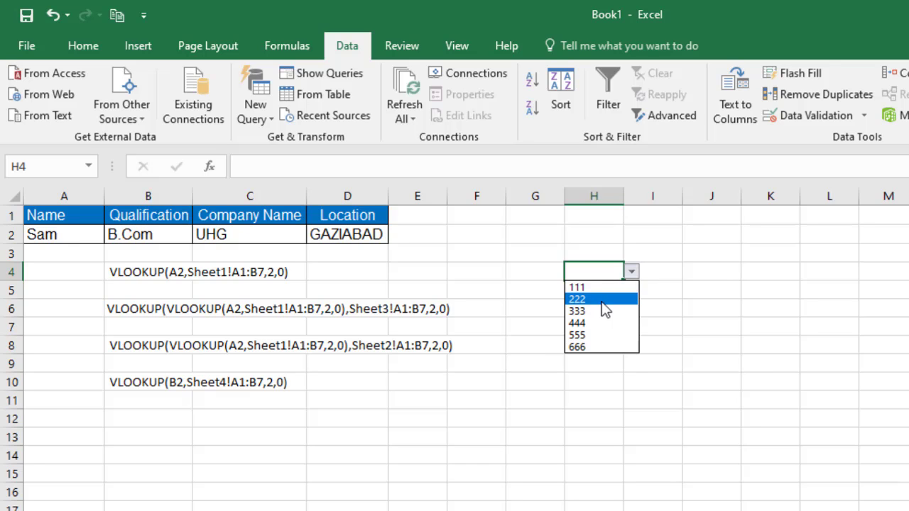
{"action": "left_click", "coordinate": [602, 299]}
{"action": "left_click", "coordinate": [631, 272]}
{"action": "left_click", "coordinate": [602, 334]}
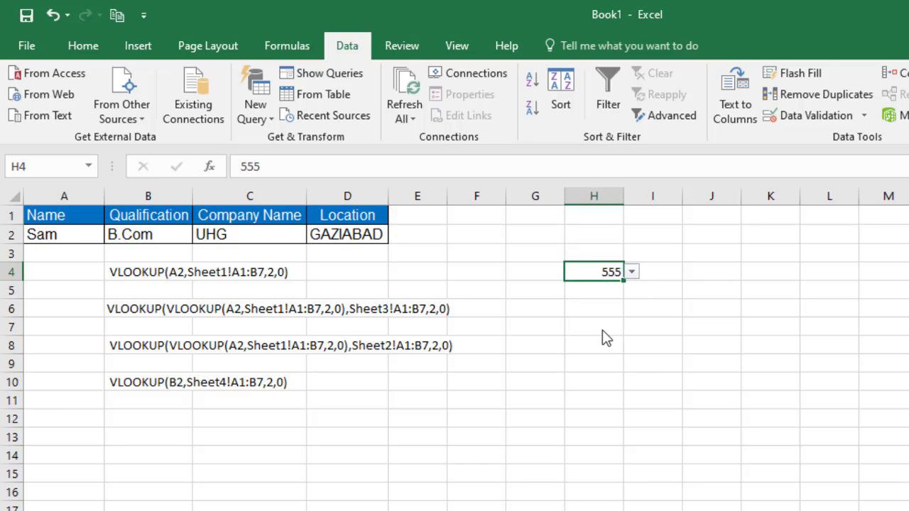
{"action": "left_click", "coordinate": [631, 272]}
{"action": "left_click", "coordinate": [610, 312]}
{"action": "left_click", "coordinate": [631, 272]}
{"action": "left_click", "coordinate": [618, 301]}
{"action": "left_click", "coordinate": [632, 272]}
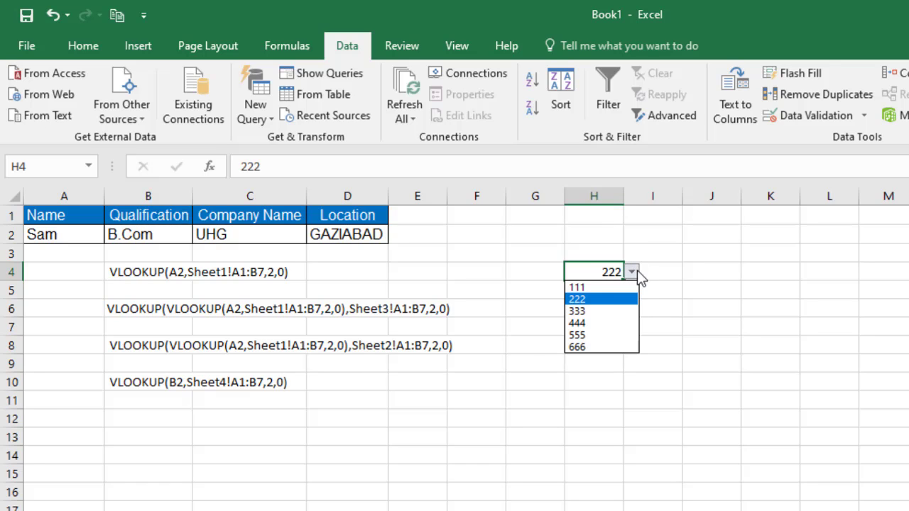
{"action": "left_click", "coordinate": [614, 323]}
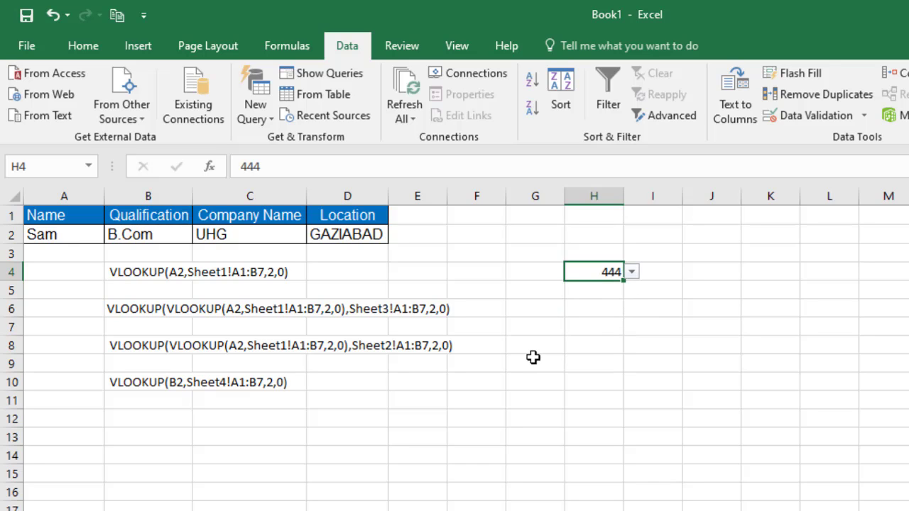
{"action": "key", "text": "Delete"}
{"action": "left_click", "coordinate": [543, 333]}
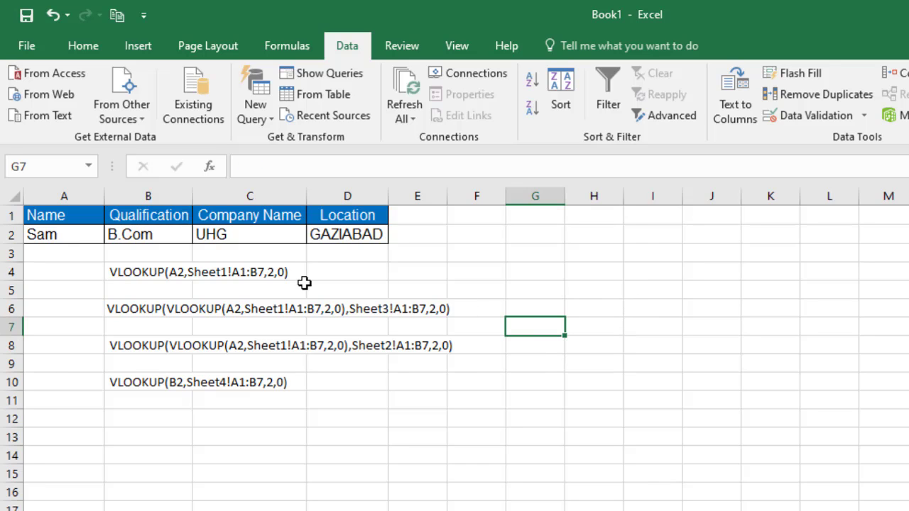
Choose the fourth, second and fifth names in turn from the A2 drop-down list to test the lookups
{"action": "left_click", "coordinate": [93, 235]}
{"action": "left_click", "coordinate": [112, 235]}
{"action": "left_click", "coordinate": [45, 286]}
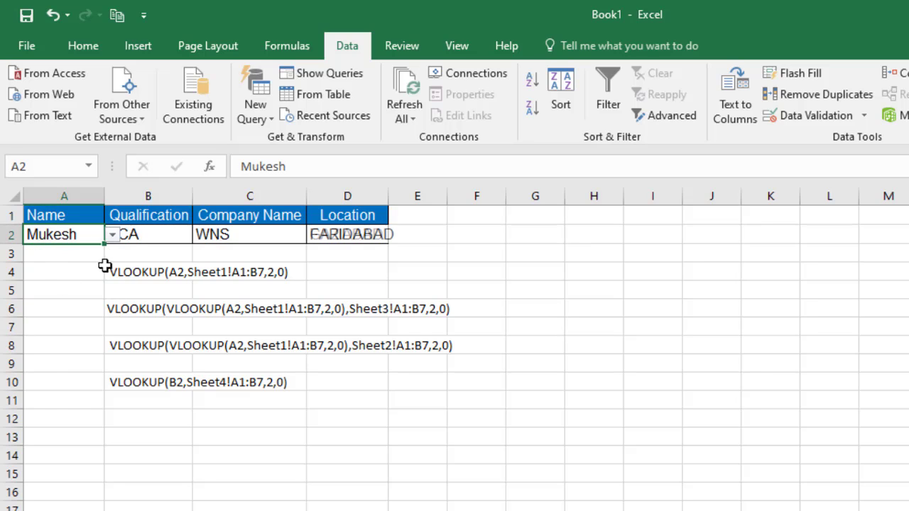
{"action": "left_click", "coordinate": [113, 237]}
{"action": "left_click", "coordinate": [91, 257]}
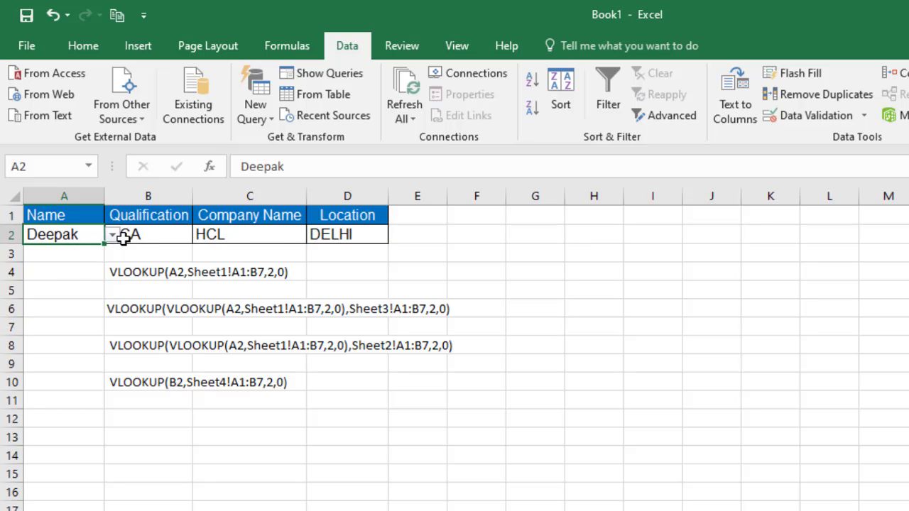
{"action": "left_click", "coordinate": [112, 235]}
{"action": "left_click", "coordinate": [76, 299]}
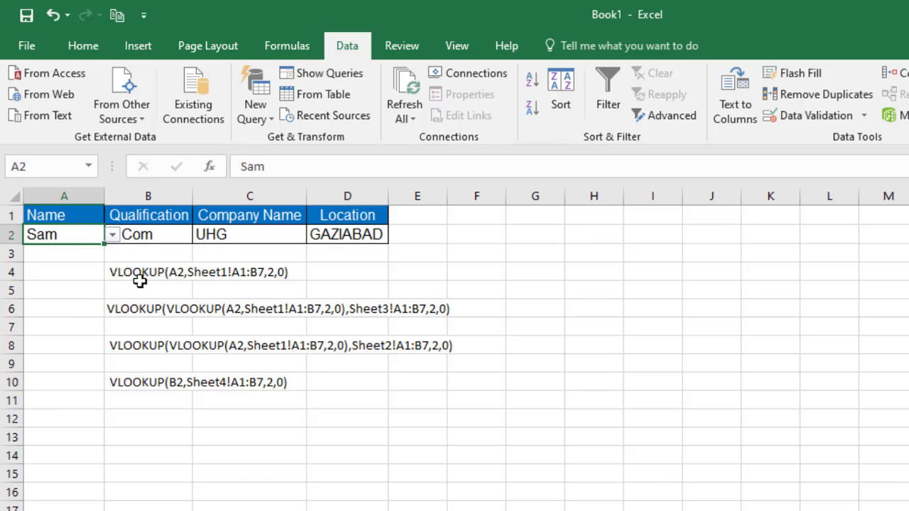